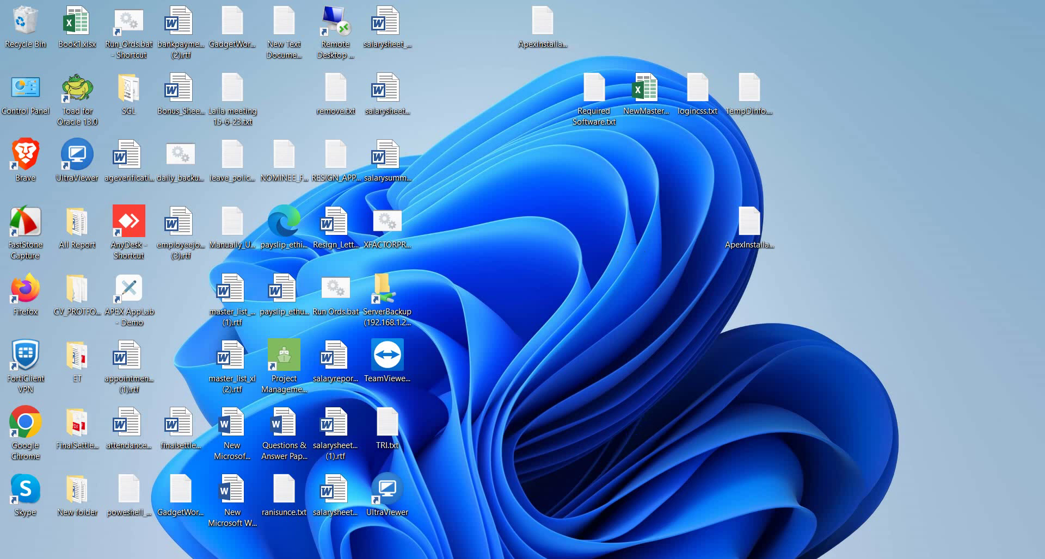
# - Refresh the Windows desktop four times from its right-click menu
pyautogui.click(604, 379)
pyautogui.rightClick(502, 244)
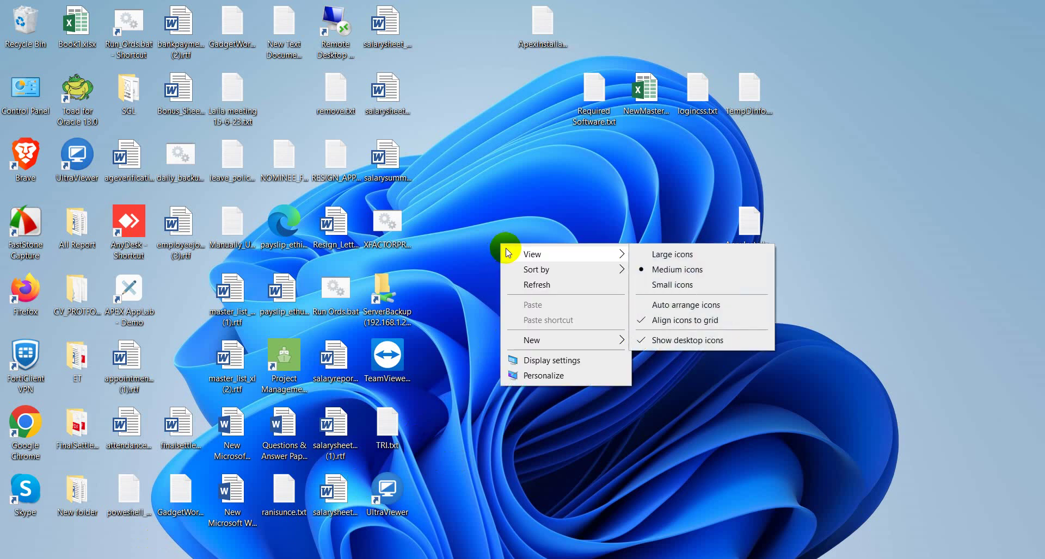
pyautogui.click(534, 285)
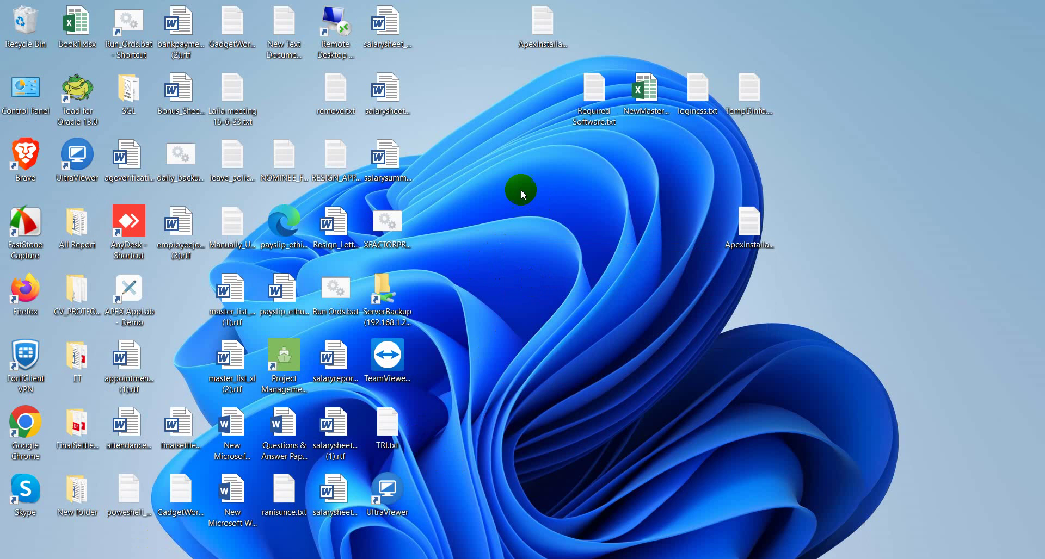
pyautogui.rightClick(505, 191)
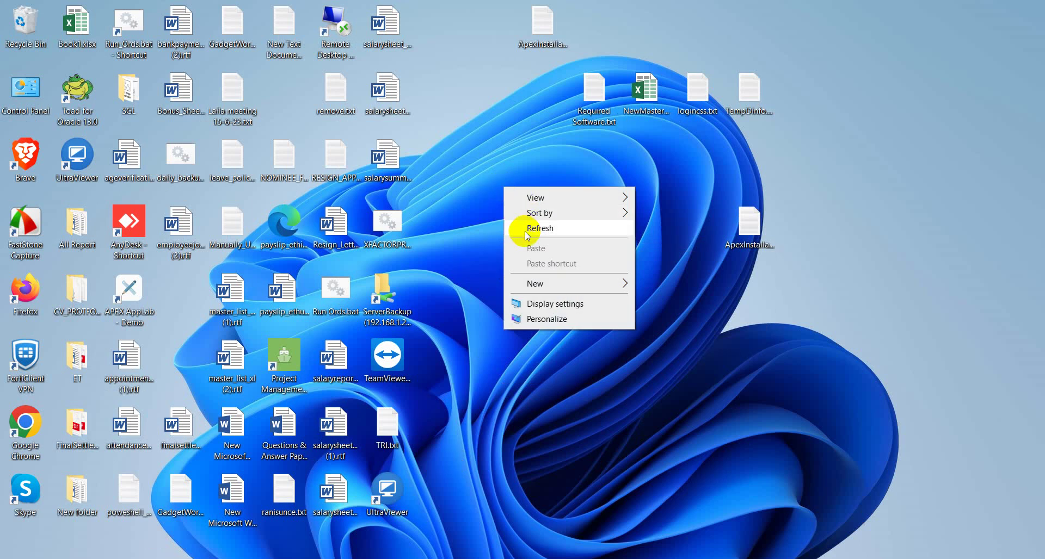
pyautogui.click(525, 233)
pyautogui.rightClick(505, 208)
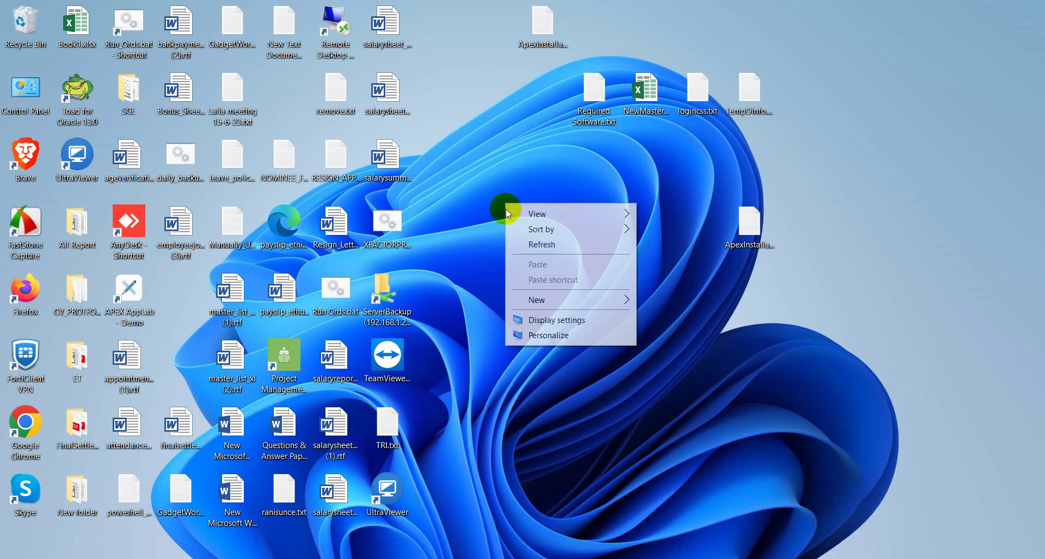
pyautogui.click(533, 244)
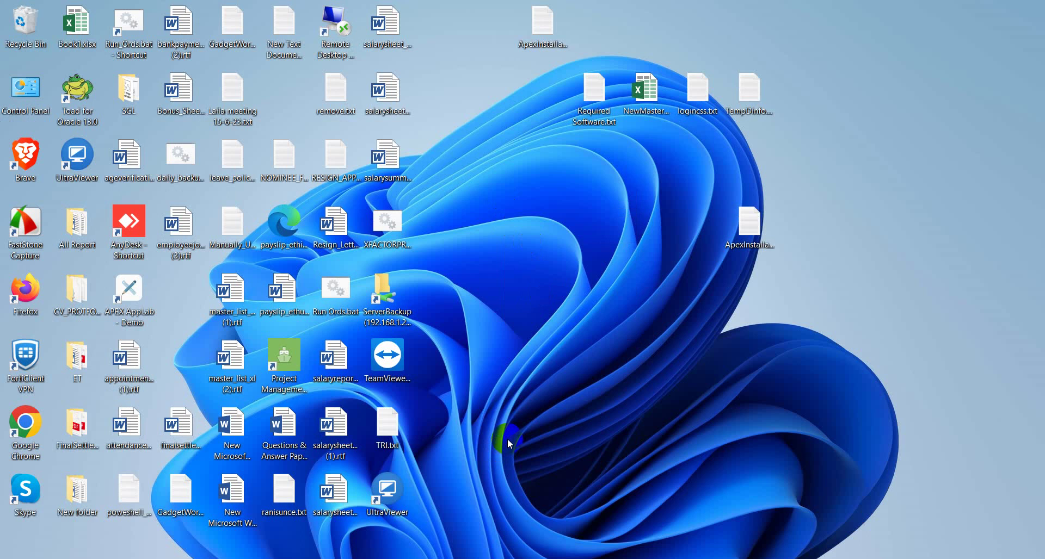
pyautogui.rightClick(506, 252)
pyautogui.click(557, 293)
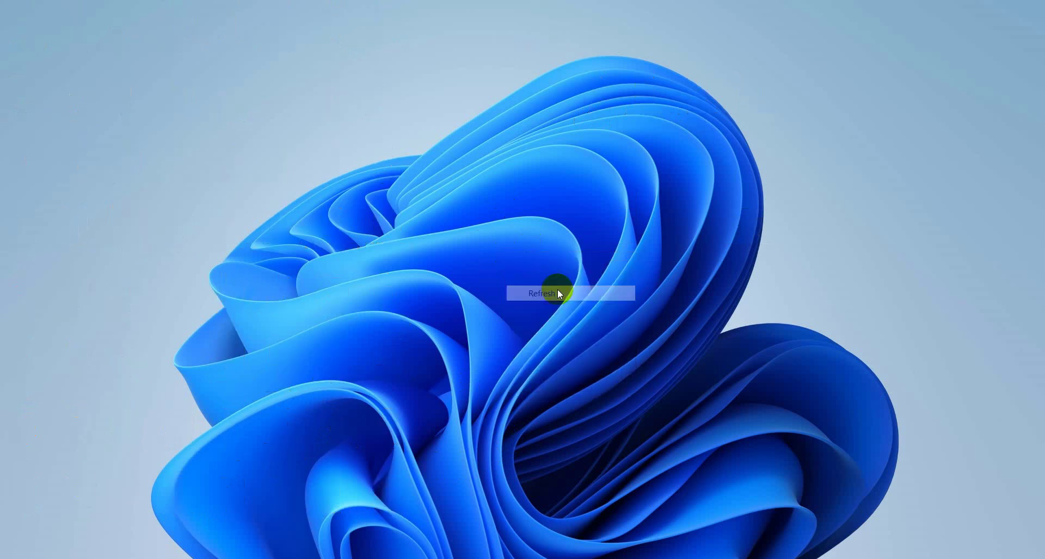
# - Close the Google Translate search tab in Chrome, leaving only an empty New Tab
pyautogui.hotkey('alt', 'Tab')
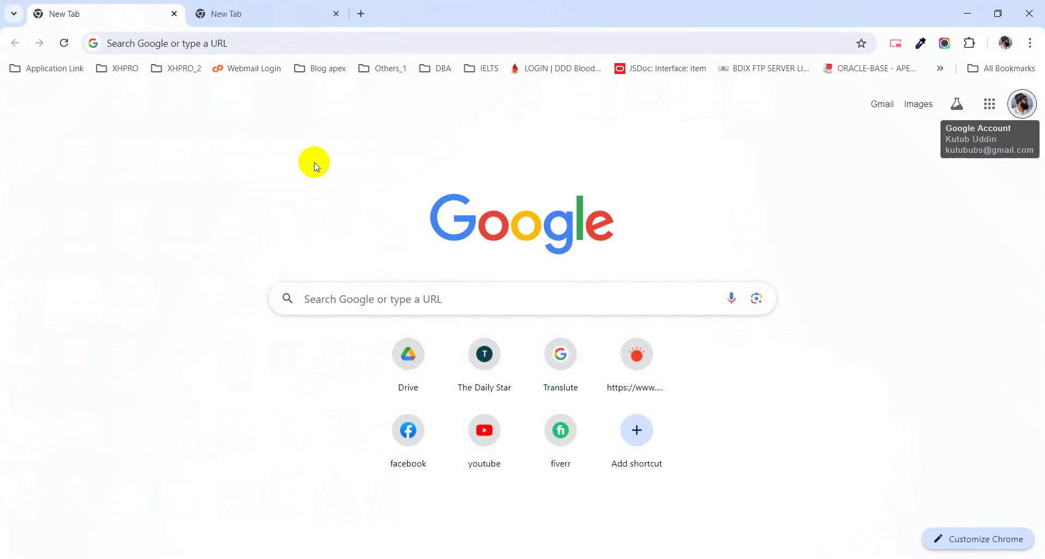
pyautogui.click(206, 46)
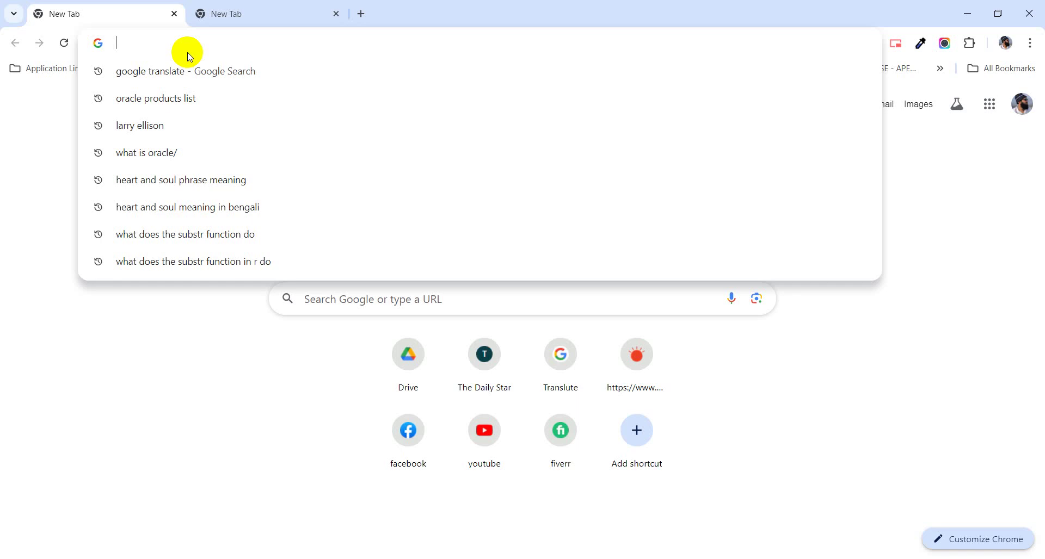
pyautogui.click(325, 68)
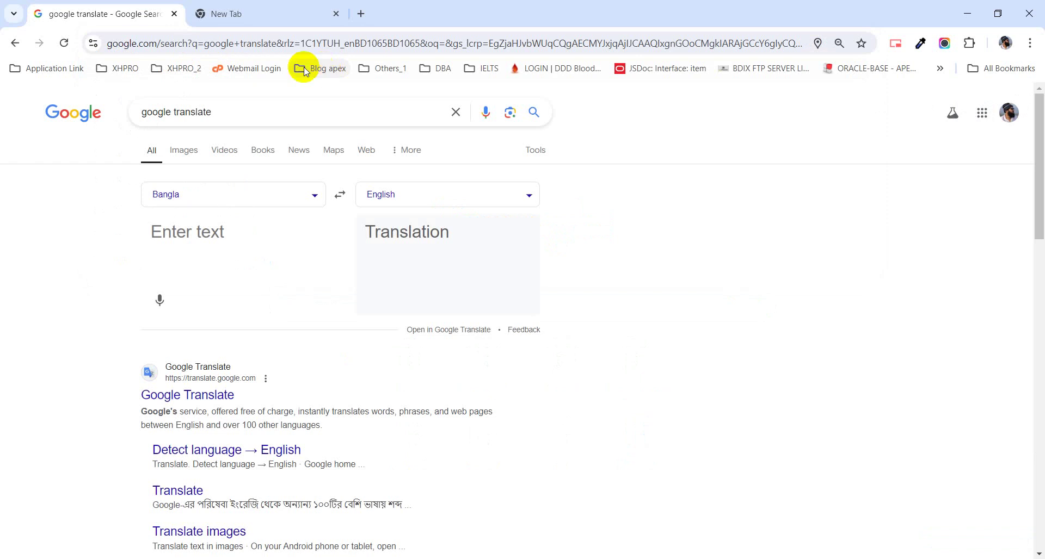
pyautogui.click(273, 18)
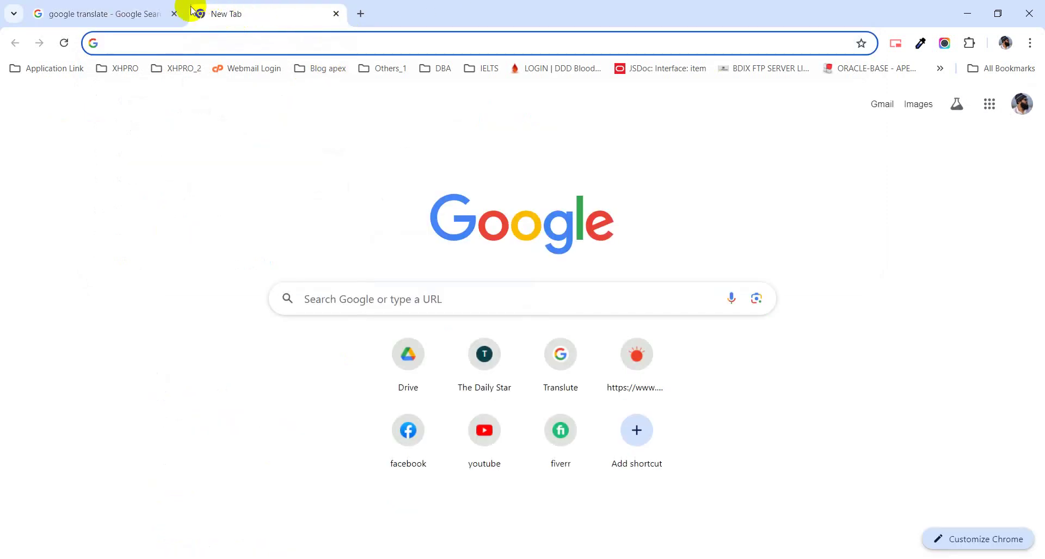
pyautogui.click(173, 14)
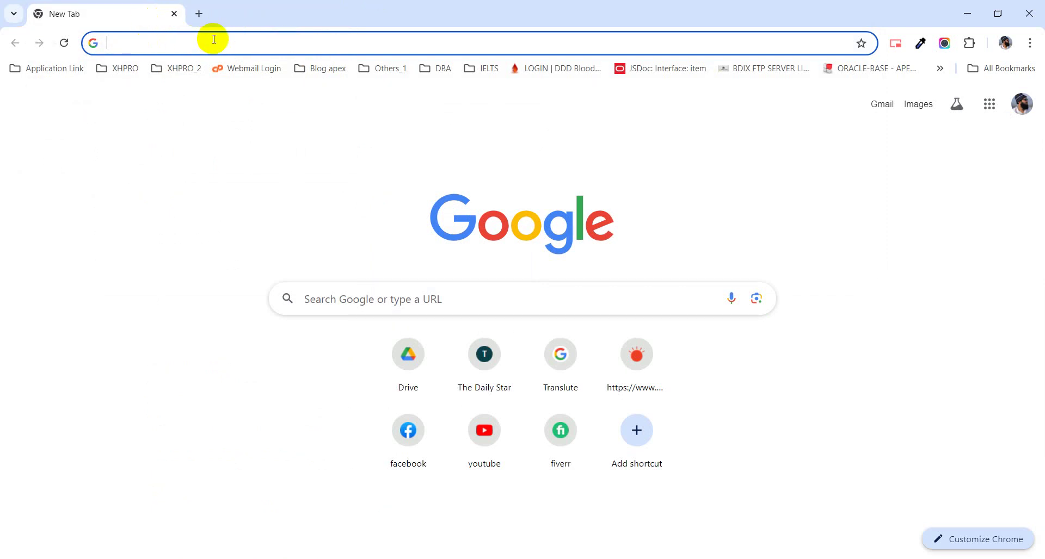
# - Load apex.oracle.com by accepting the address-bar autocomplete for 'ap'
pyautogui.write('apex.oracle.com')
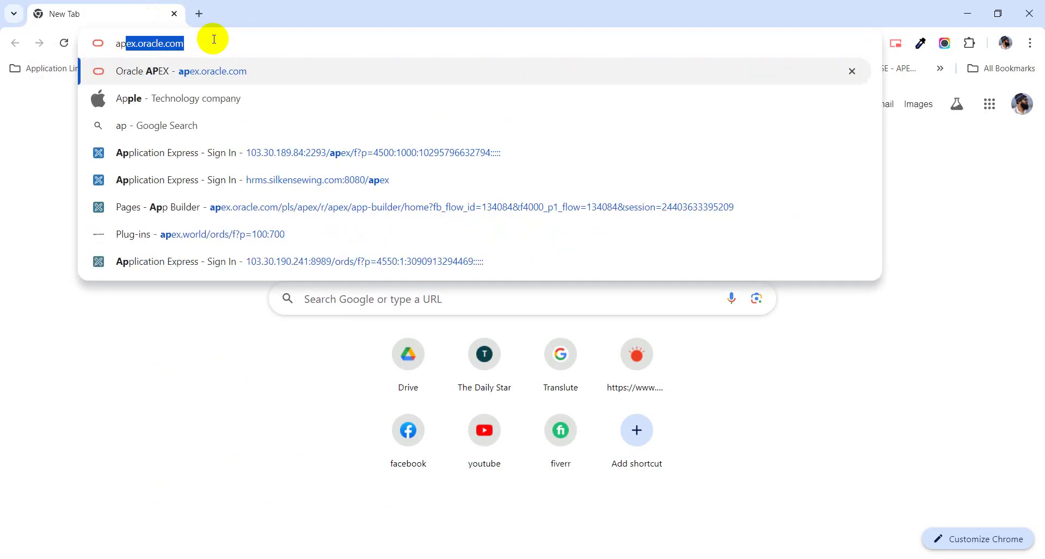
pyautogui.press('Right')
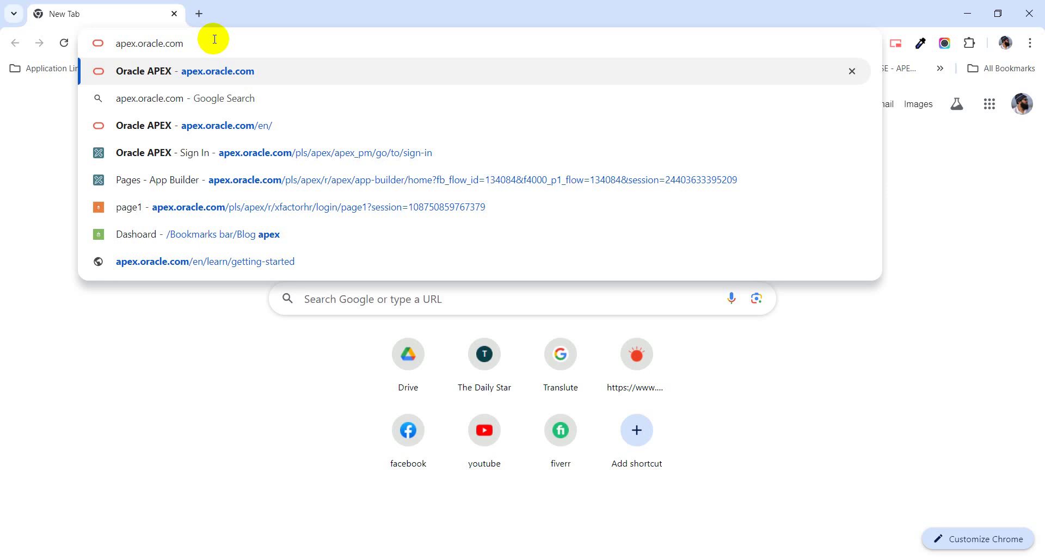
pyautogui.press('Return')
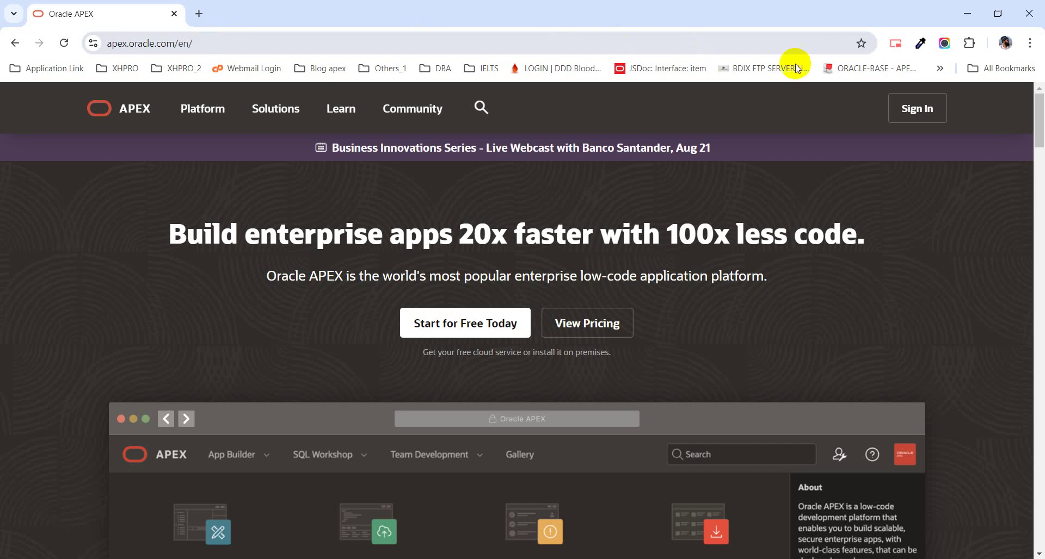
# - Go to the APEX sign-in page using the homepage's Sign In button
pyautogui.click(924, 121)
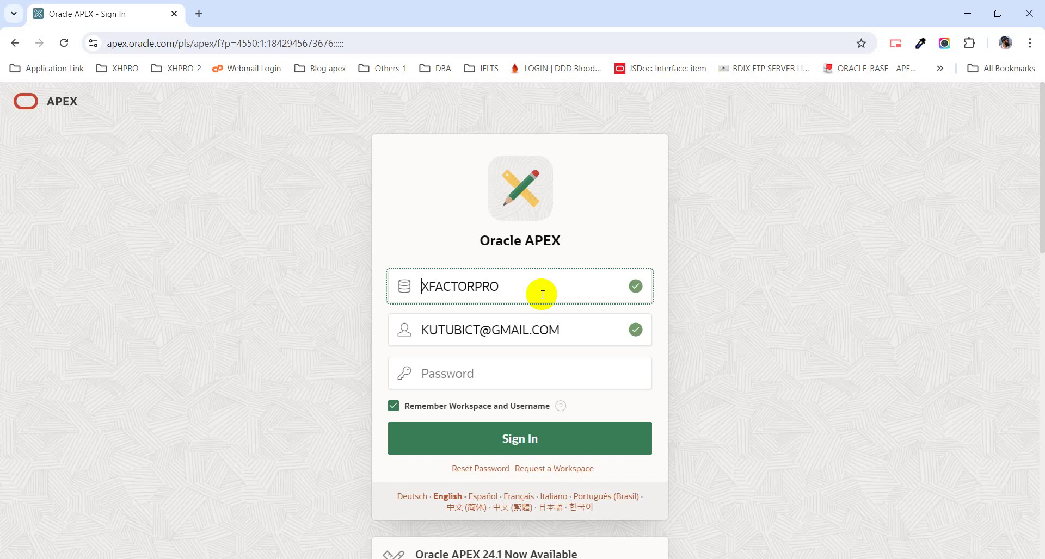
pyautogui.moveTo(507, 285); pyautogui.dragTo(413, 286)
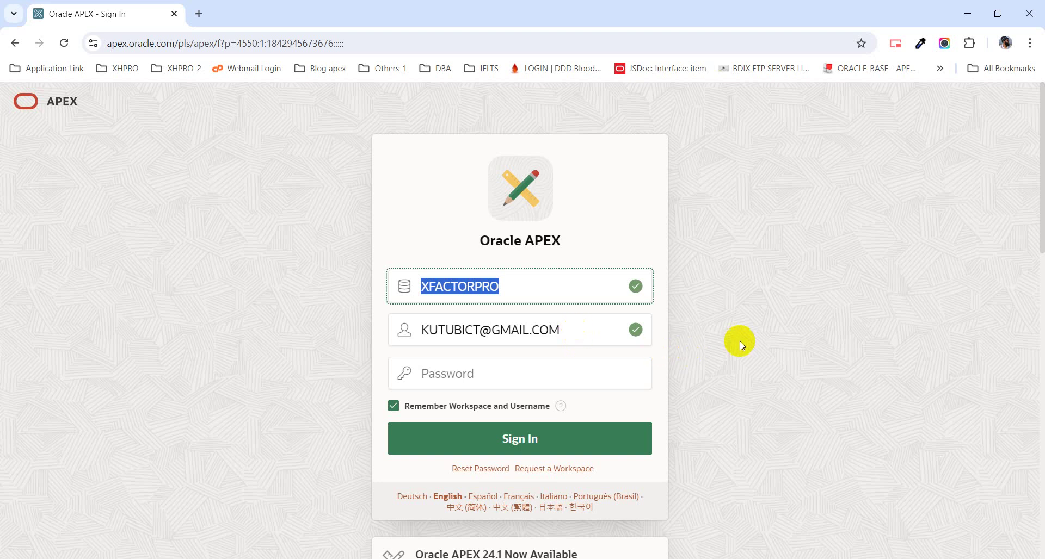
pyautogui.click(564, 329)
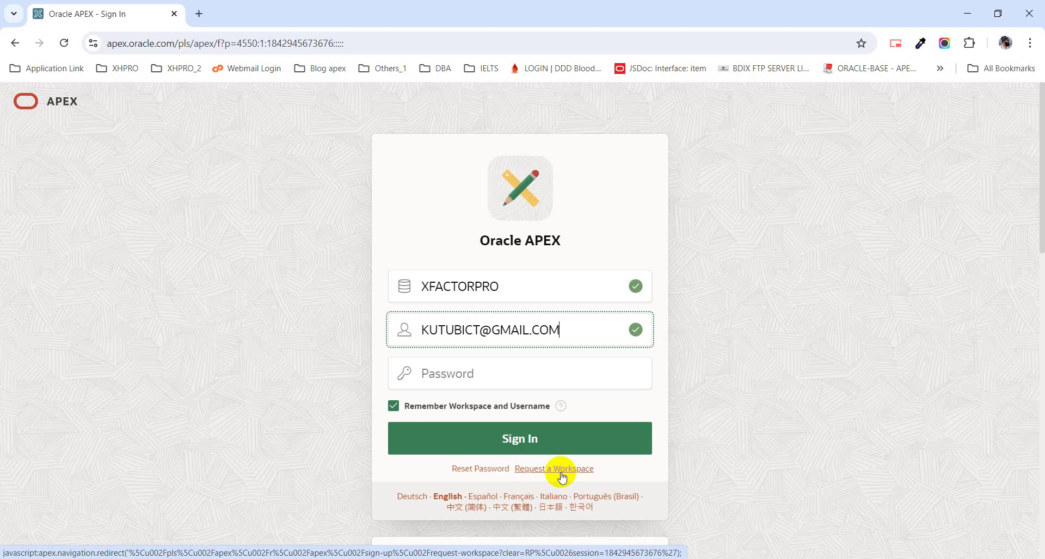
# - Open the Request a Workspace form and enter the requester's first name, last name and e-mail address
pyautogui.click(575, 475)
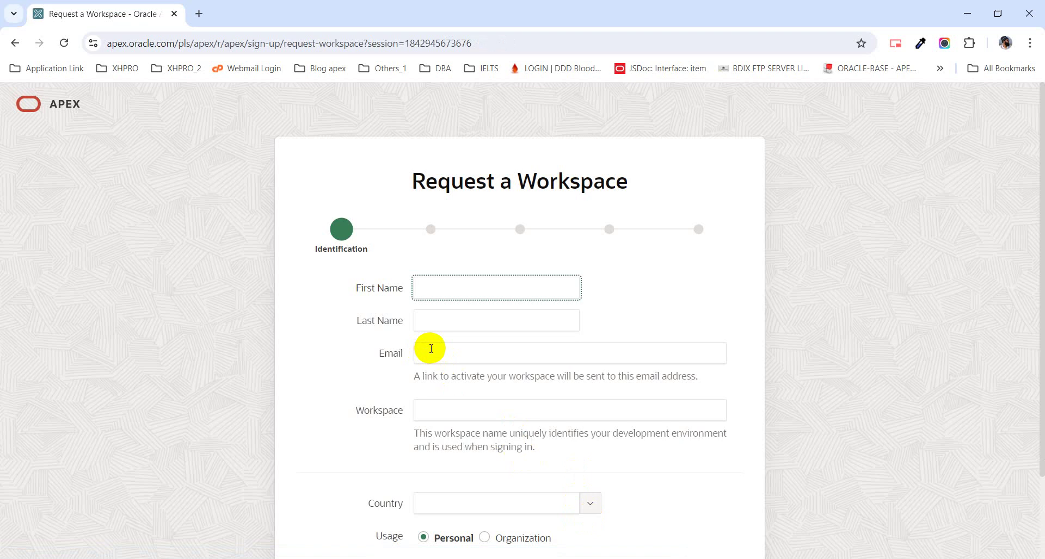
pyautogui.click(451, 326)
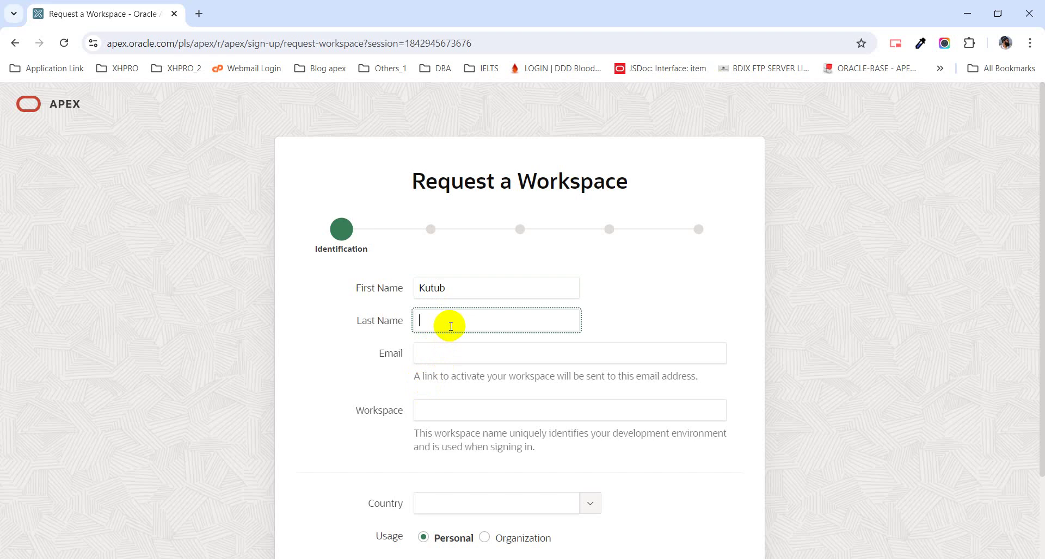
pyautogui.click(421, 353)
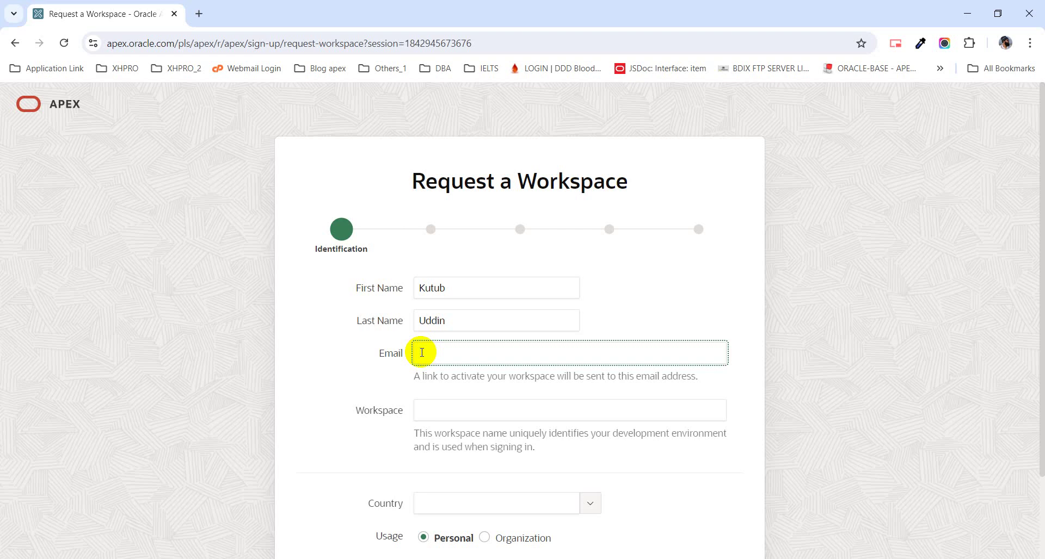
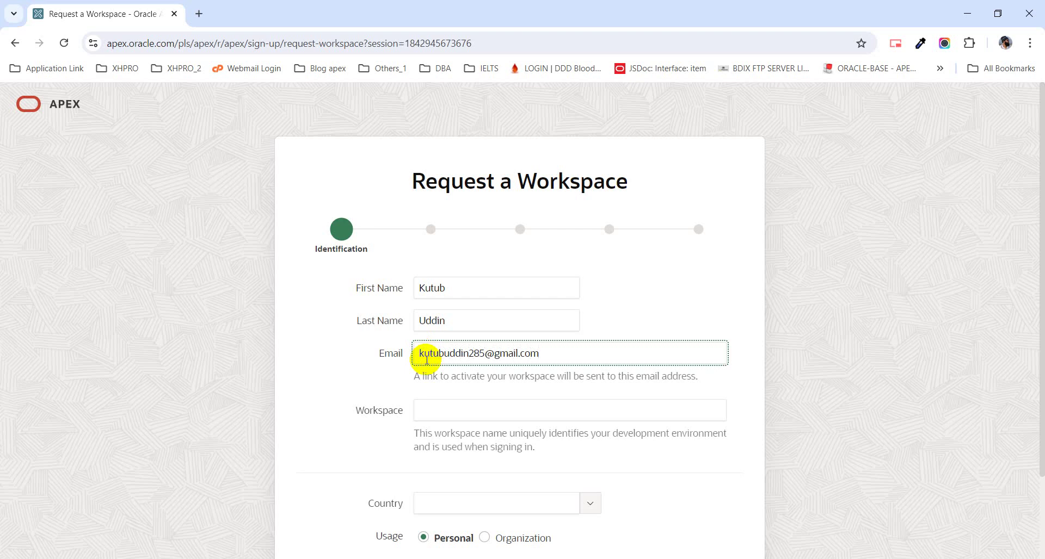
pyautogui.click(453, 415)
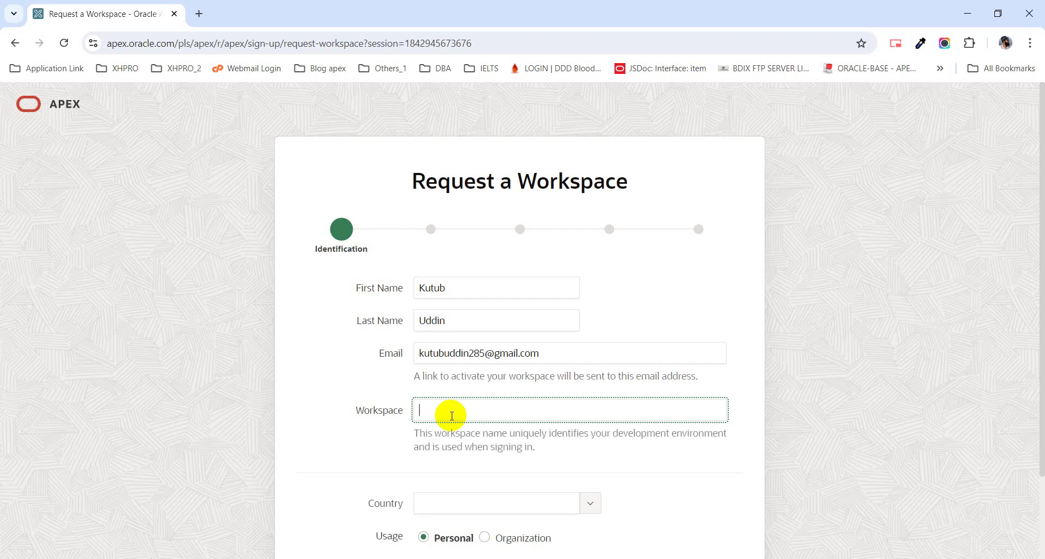
# - Enter HRMS_4892 as the workspace name, choose Bangladesh as the country, and continue
pyautogui.write('HRMS_4892')
pyautogui.scroll(-1, 571, 443)
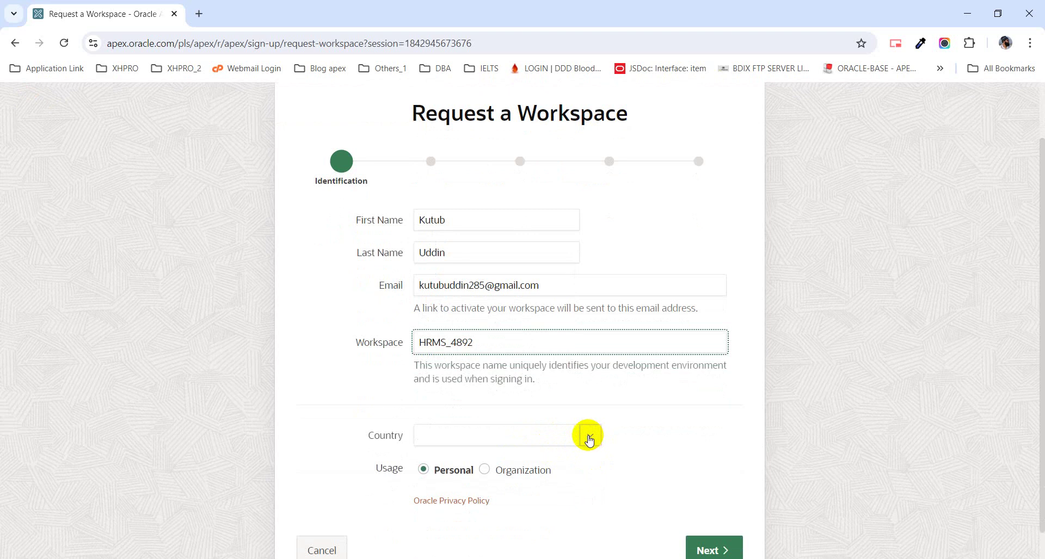
pyautogui.click(589, 440)
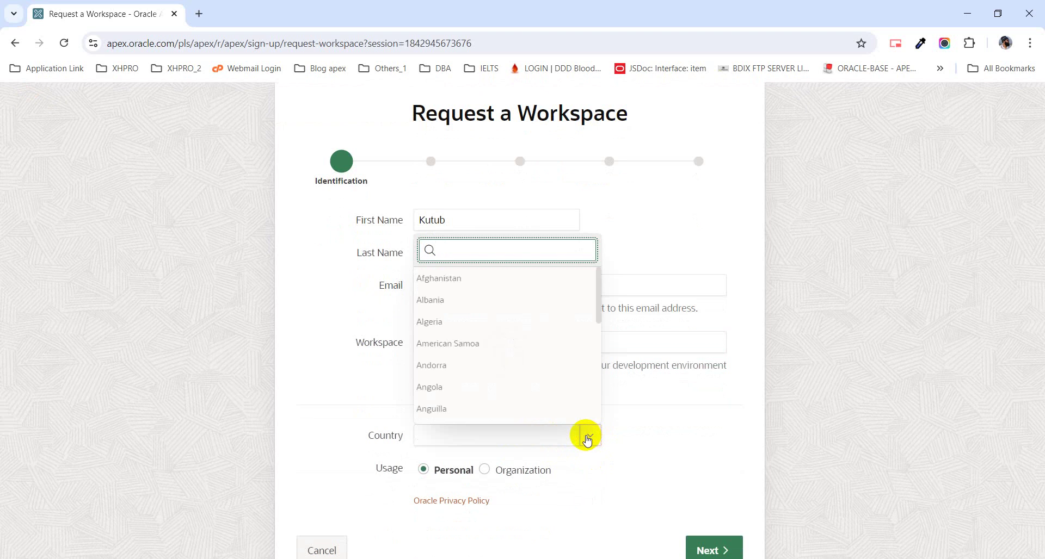
pyautogui.write('ban')
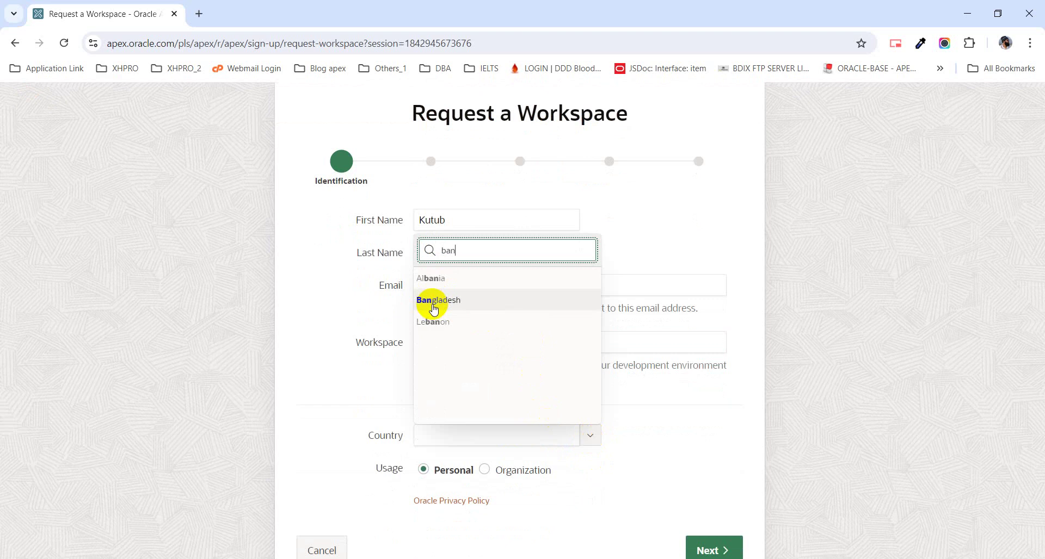
pyautogui.click(433, 302)
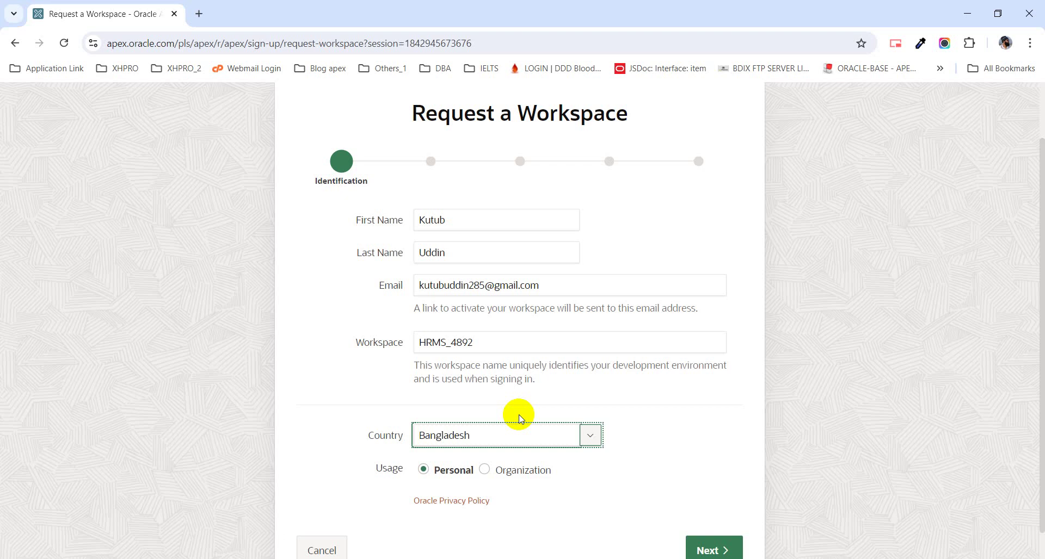
pyautogui.scroll(-1, 637, 490)
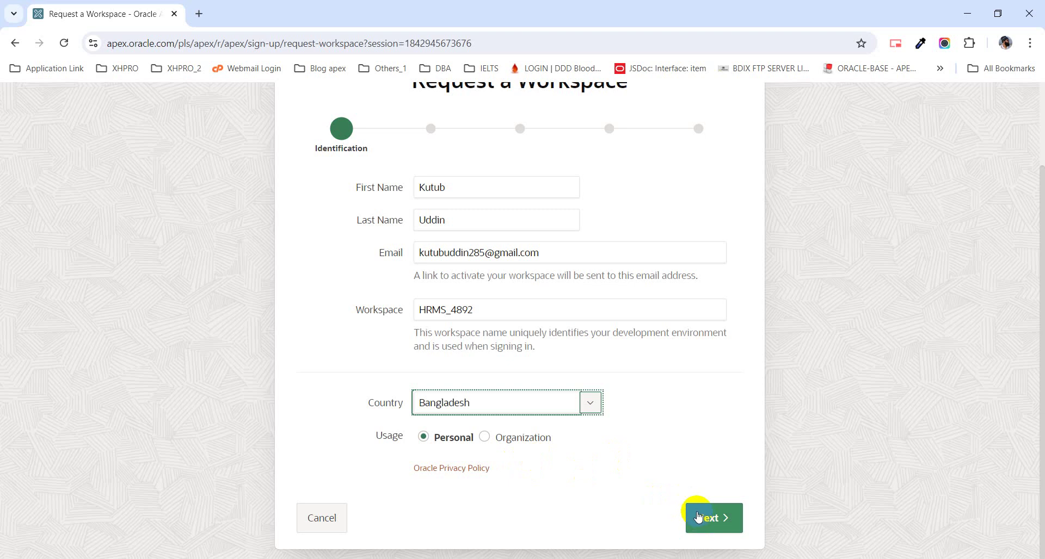
pyautogui.click(696, 516)
# - Answer Yes to being new to APEX and to using it for education
pyautogui.click(699, 519)
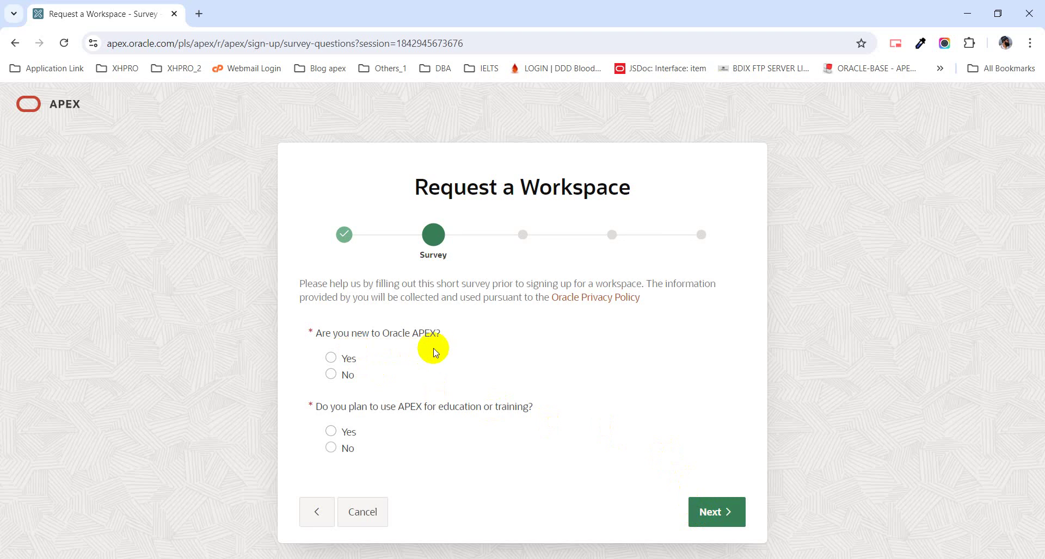
pyautogui.click(344, 362)
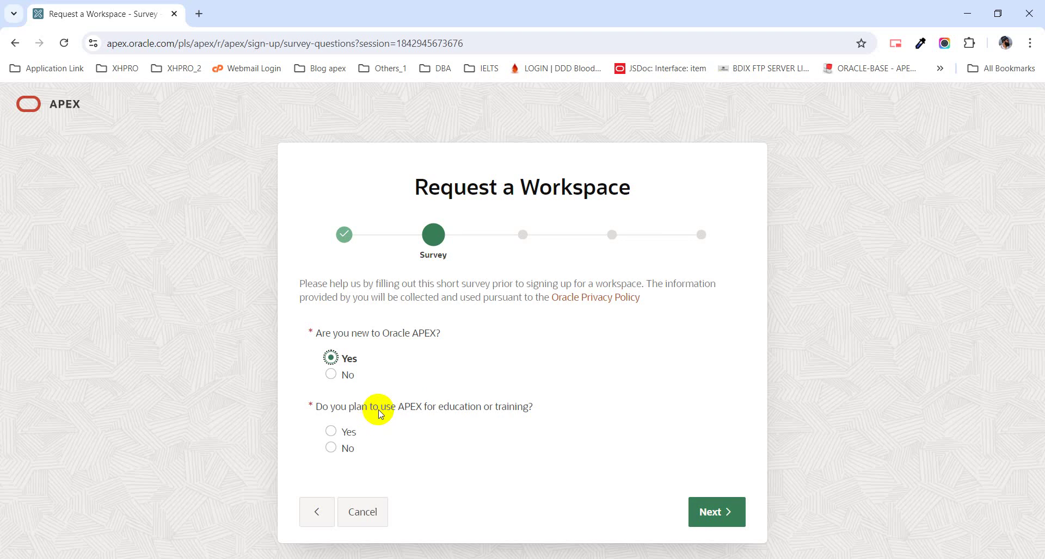
pyautogui.click(342, 432)
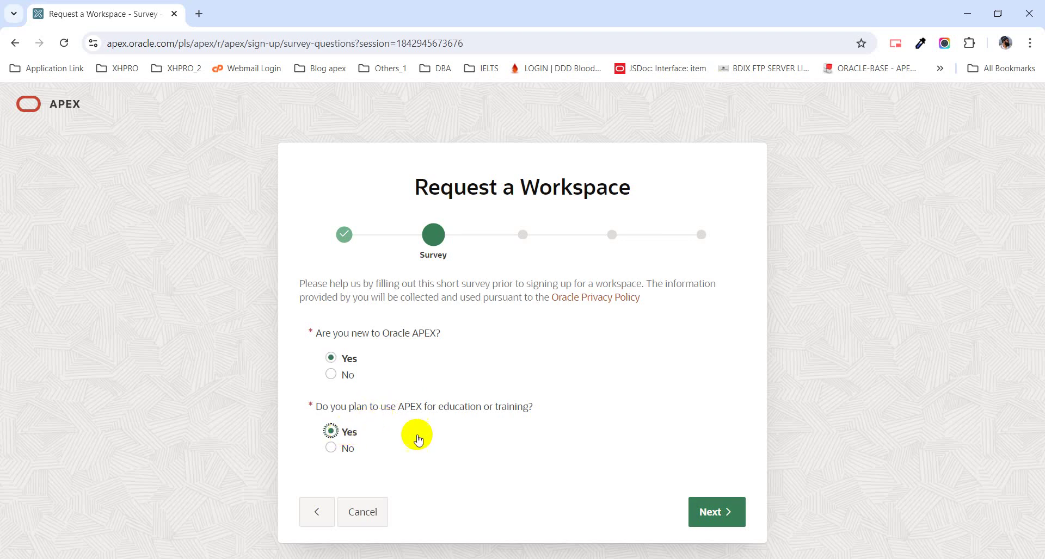
pyautogui.click(701, 513)
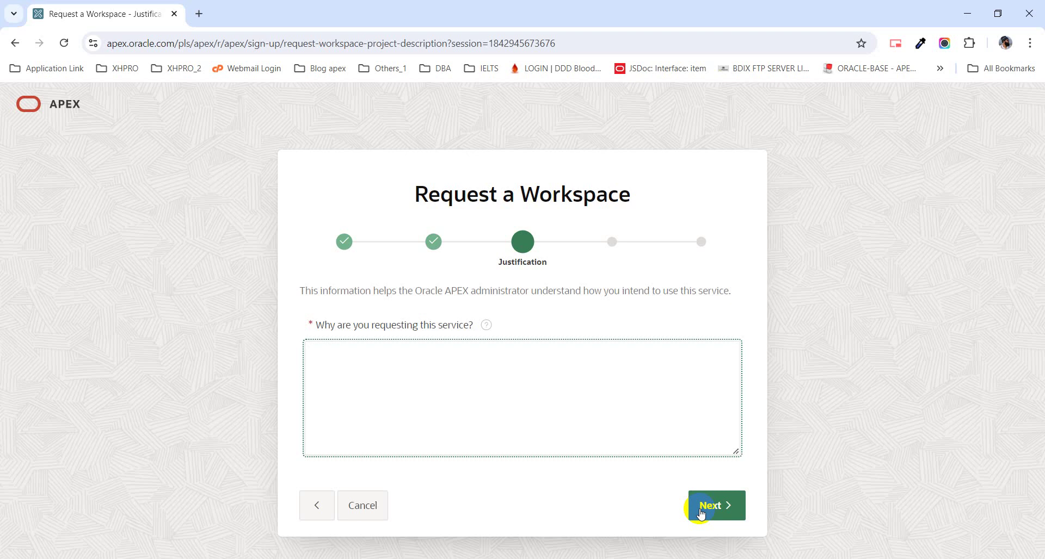
# - Enter 'For Study' as the reason for requesting the workspace and continue
pyautogui.write('For Study')
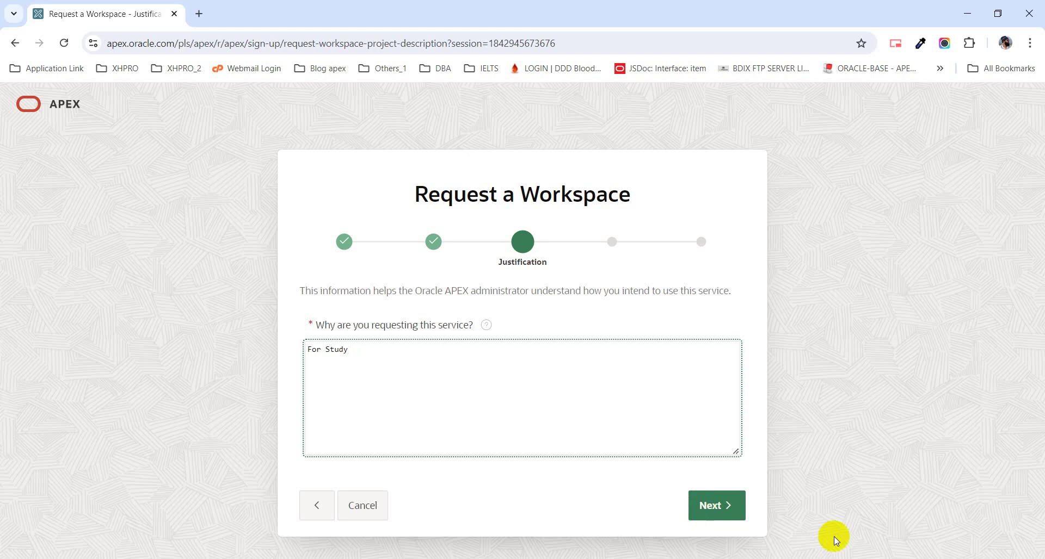
pyautogui.click(710, 509)
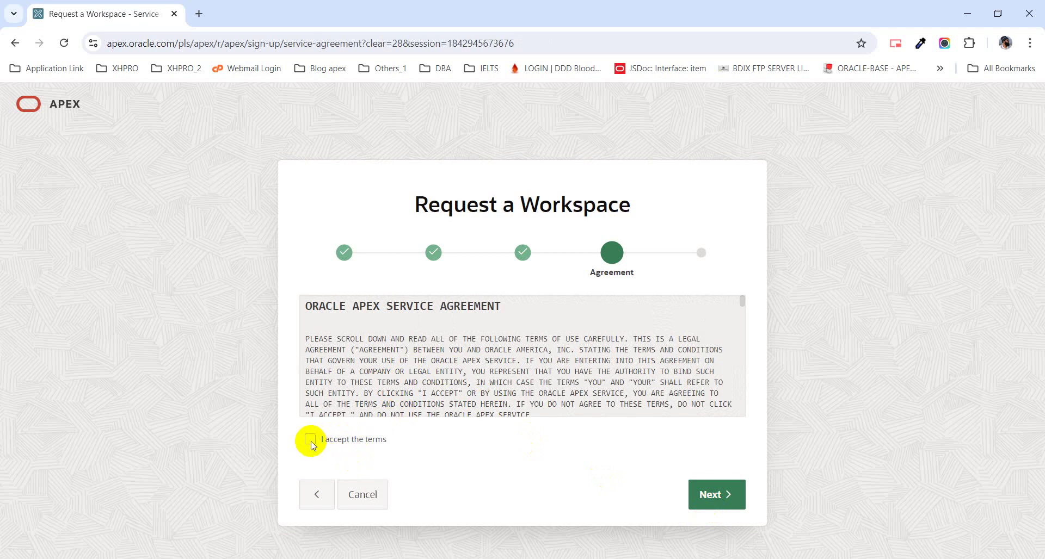
# - Accept the agreement terms, submit the workspace request, and open a blank new tab
pyautogui.click(322, 443)
pyautogui.click(707, 504)
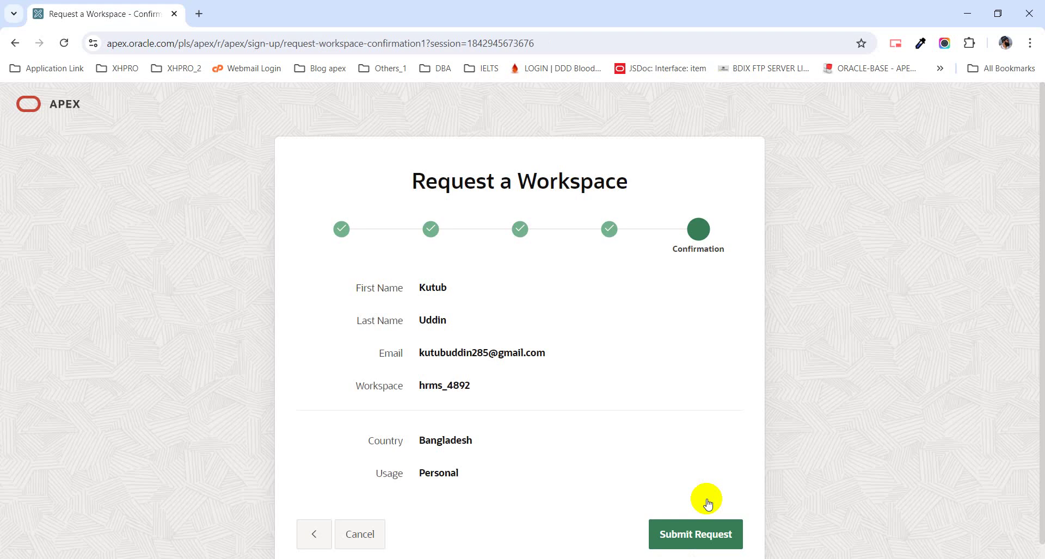
pyautogui.click(677, 539)
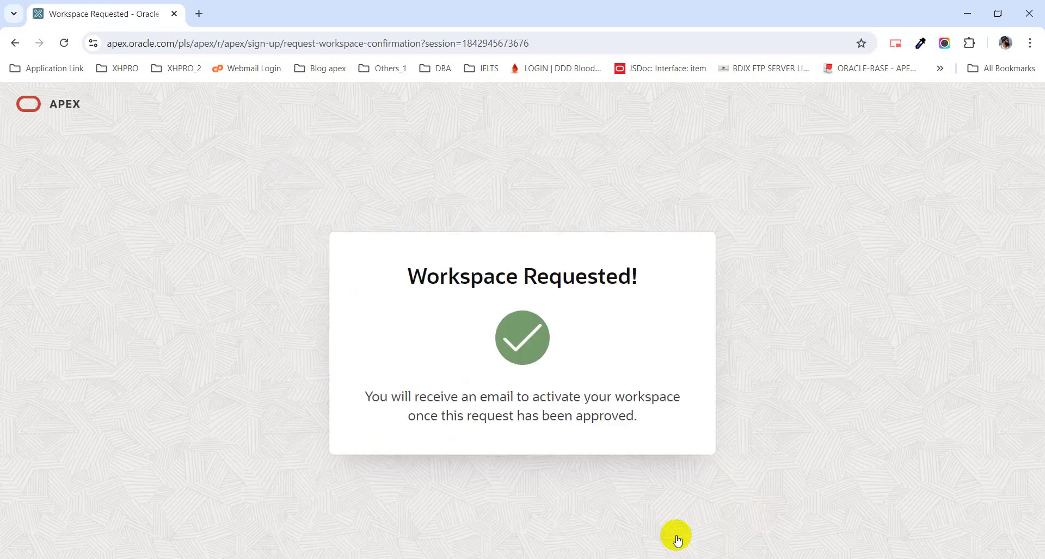
pyautogui.click(198, 13)
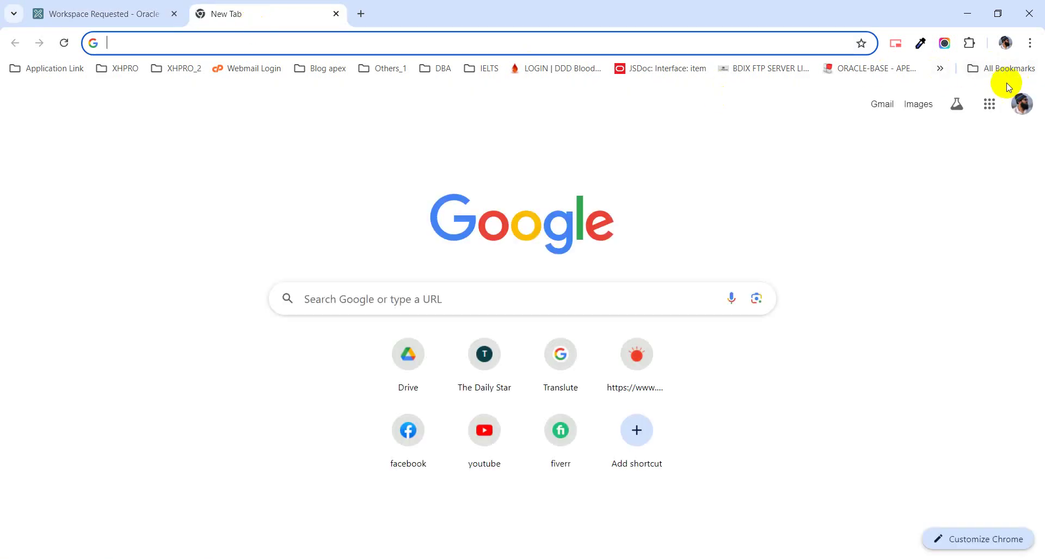
# - Switch Gmail to the account used for the request and refresh the inbox for new mail
pyautogui.click(1032, 108)
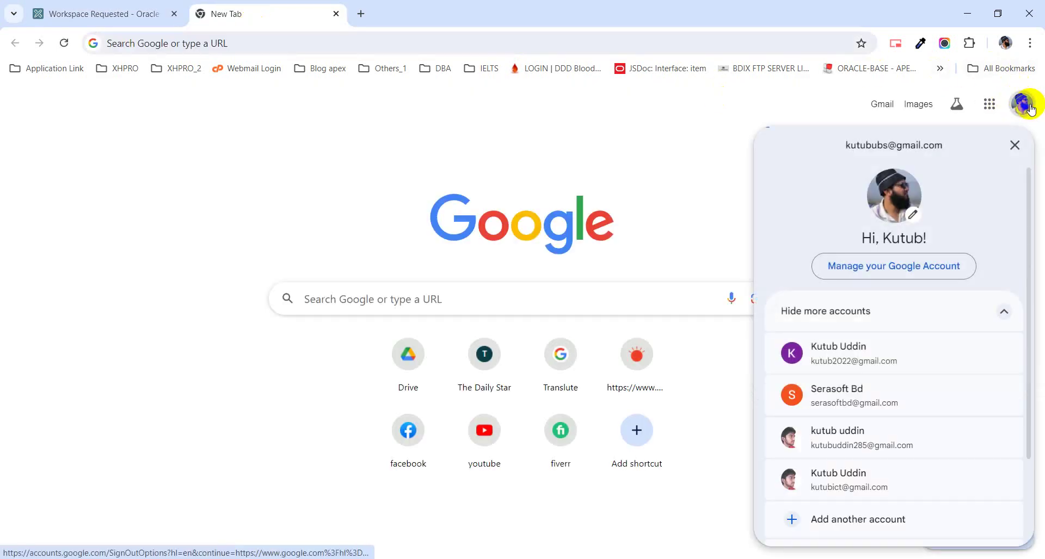
pyautogui.click(928, 434)
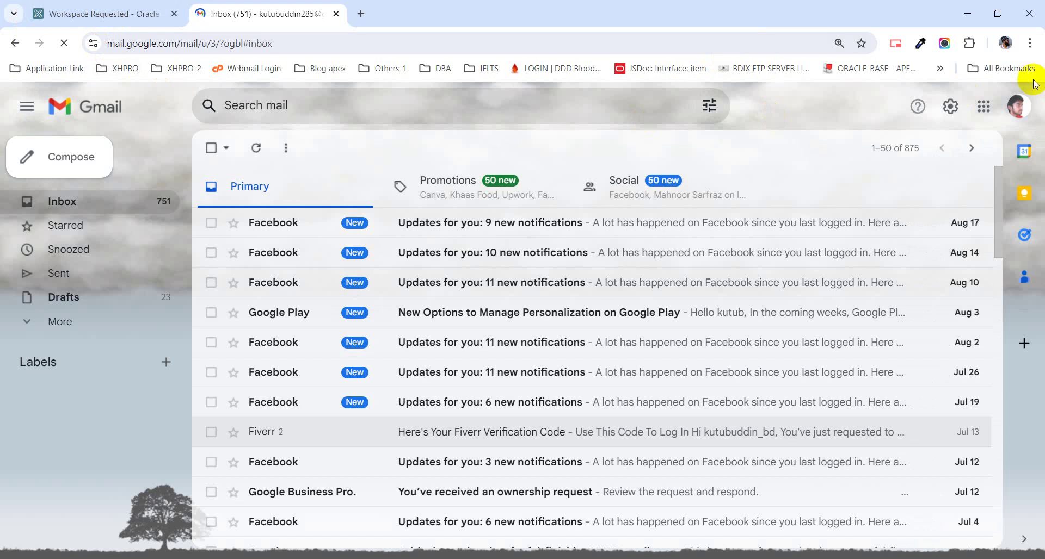
pyautogui.click(1016, 111)
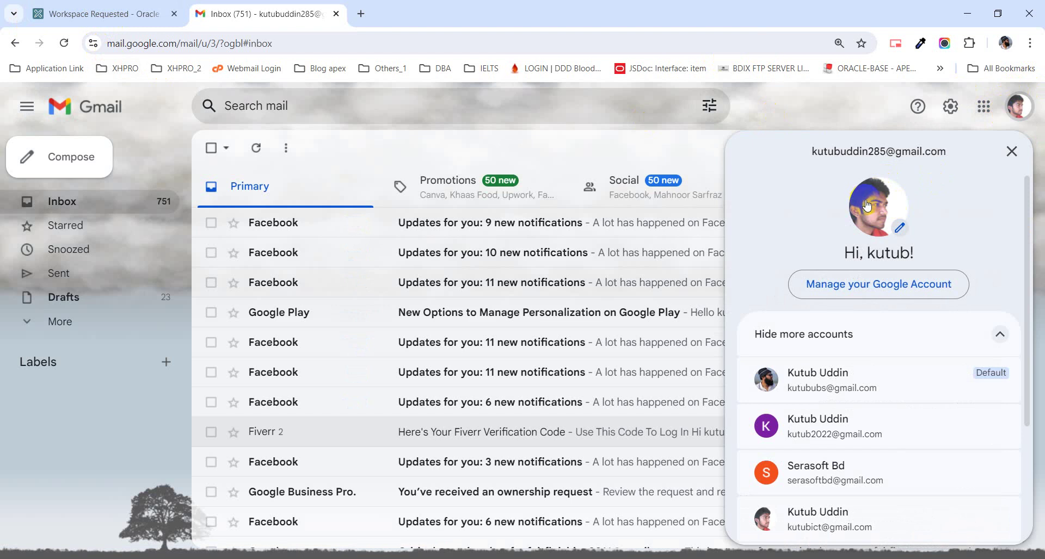
pyautogui.click(333, 140)
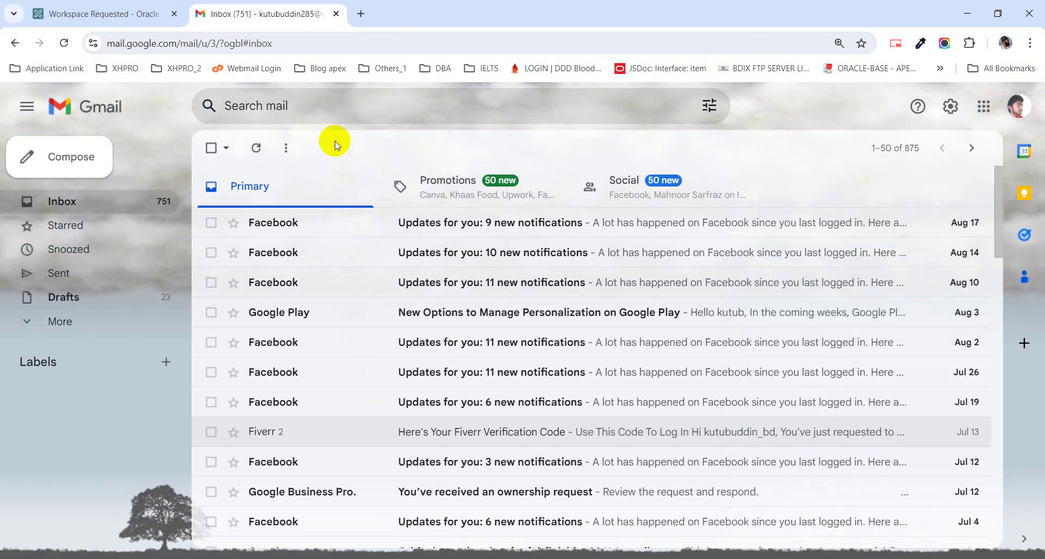
pyautogui.click(256, 148)
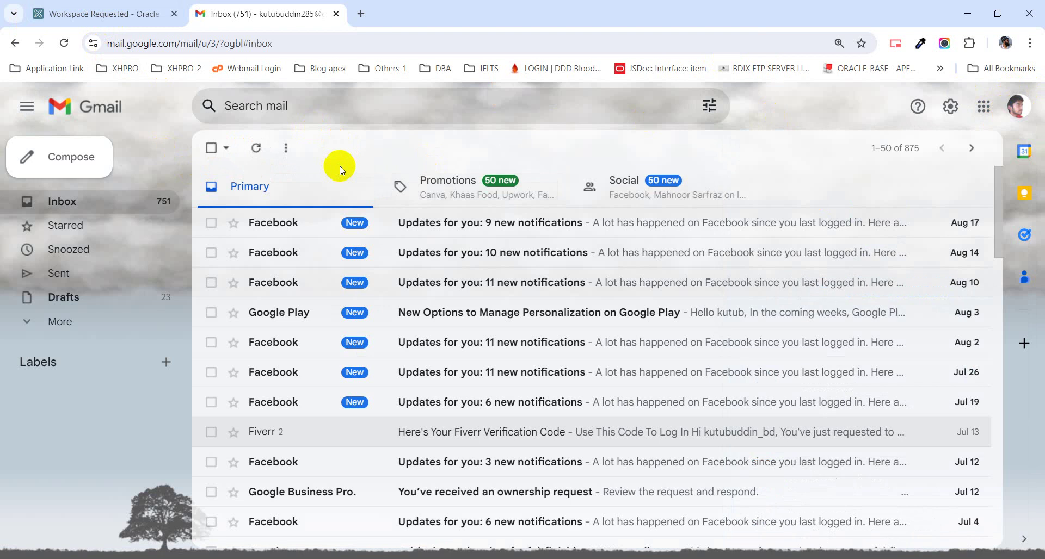
pyautogui.click(257, 149)
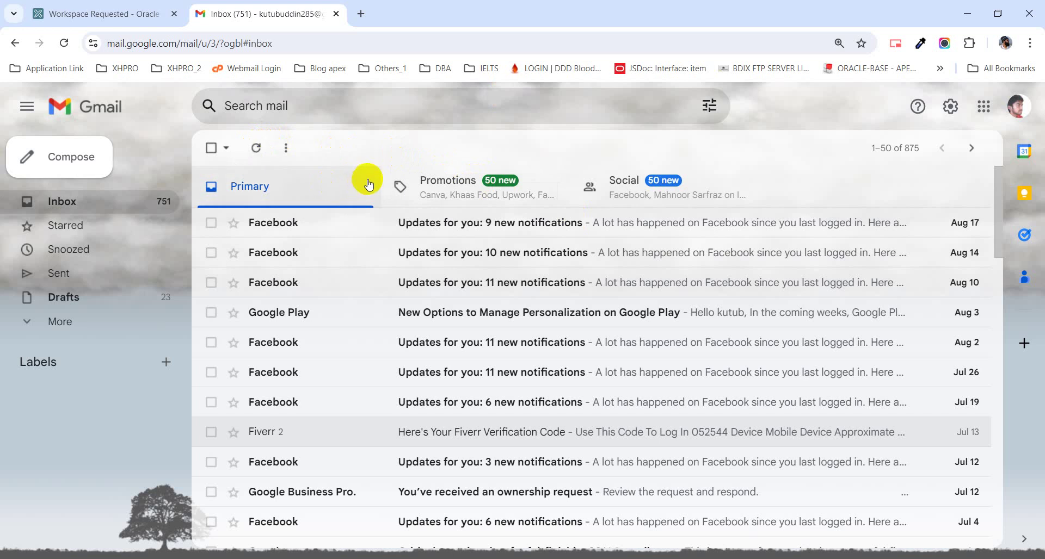
pyautogui.click(34, 320)
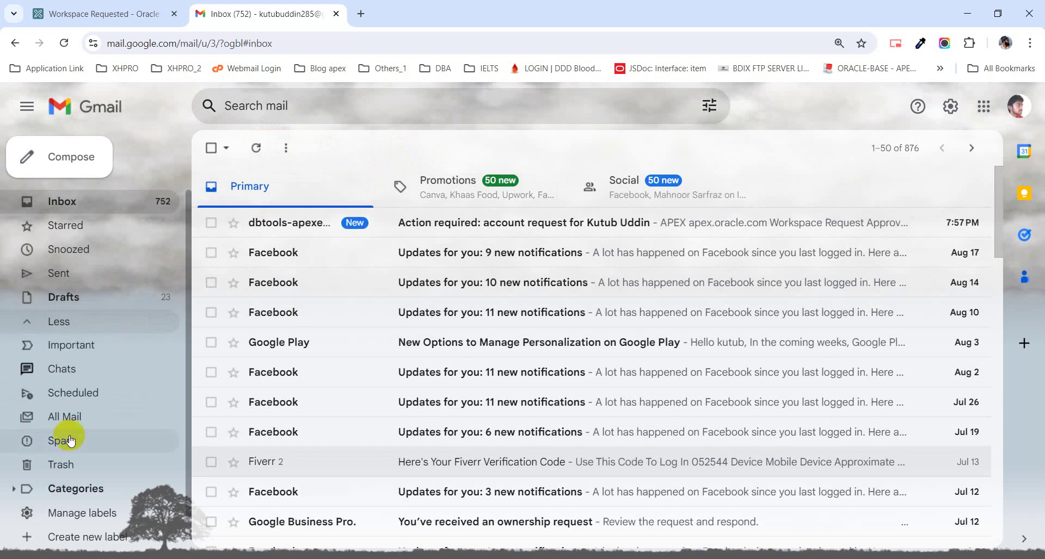
# - Open the dbtools 'Action required' approval email and use its Create Workspace button
pyautogui.click(307, 223)
pyautogui.scroll(-4, 753, 373)
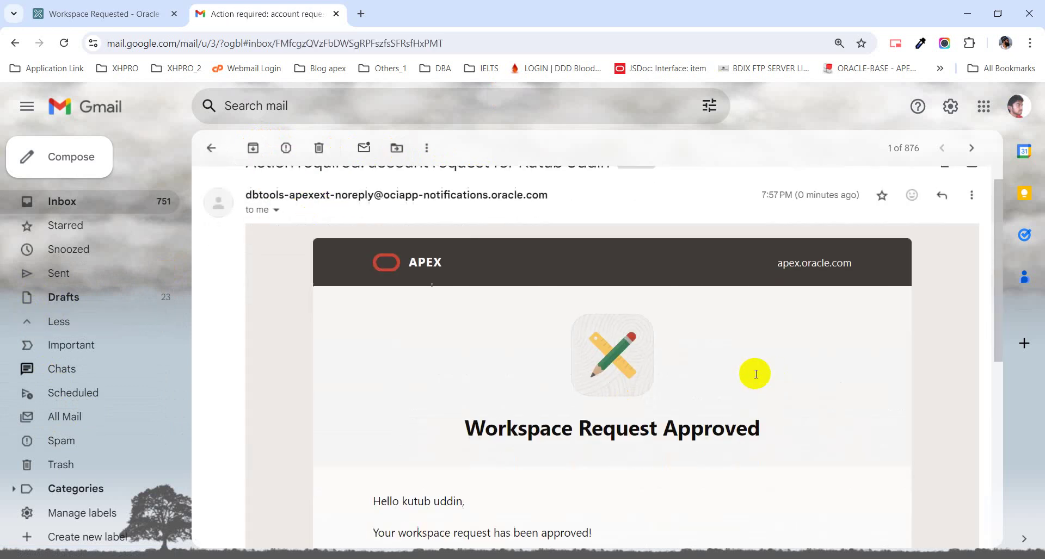
pyautogui.scroll(-2, 730, 362)
pyautogui.click(613, 392)
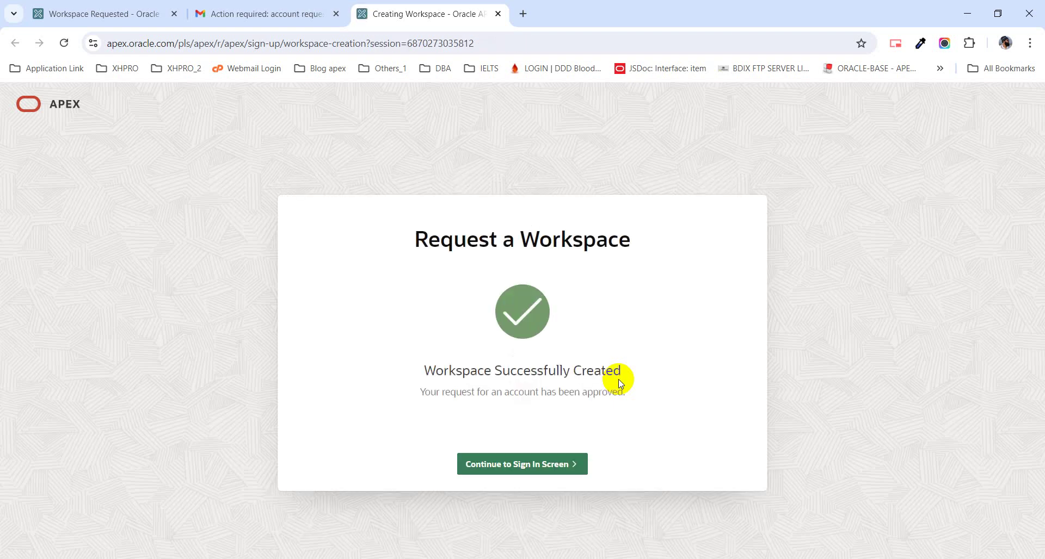
# - Continue from the workspace-created confirmation to the sign-in screen
pyautogui.click(533, 465)
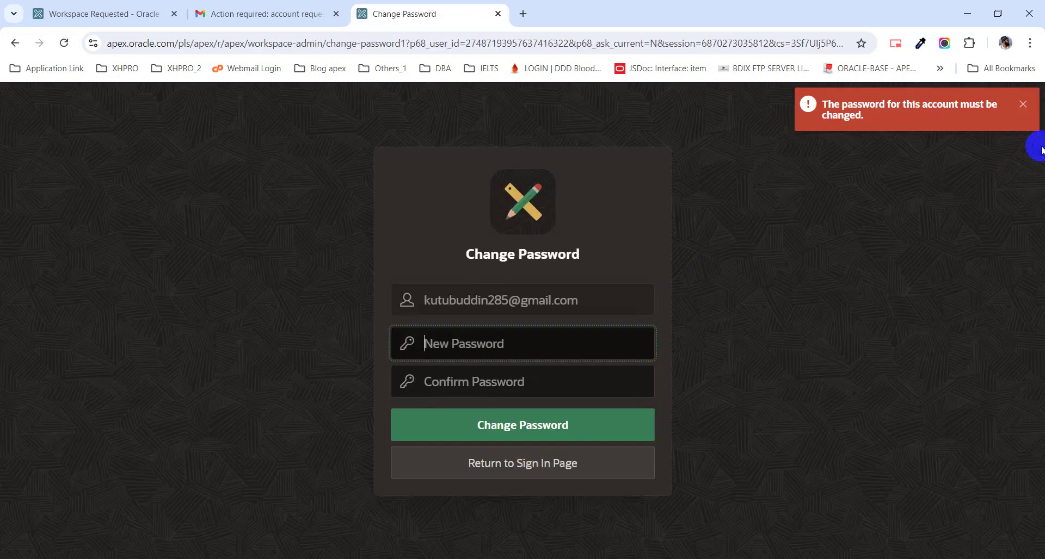
# - Dismiss the warning, enter and confirm the new account password, and submit it
pyautogui.click(1019, 109)
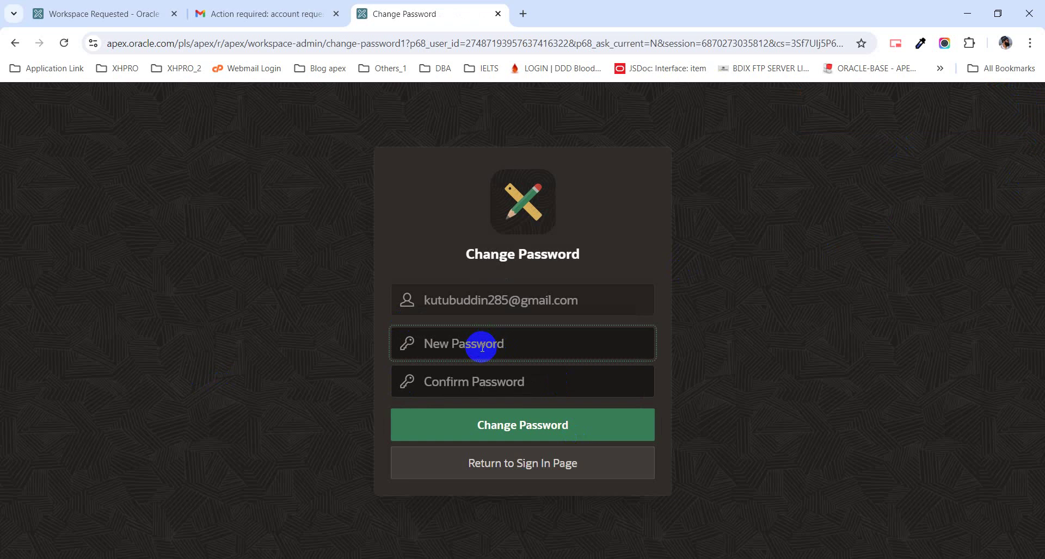
pyautogui.write('••••••')
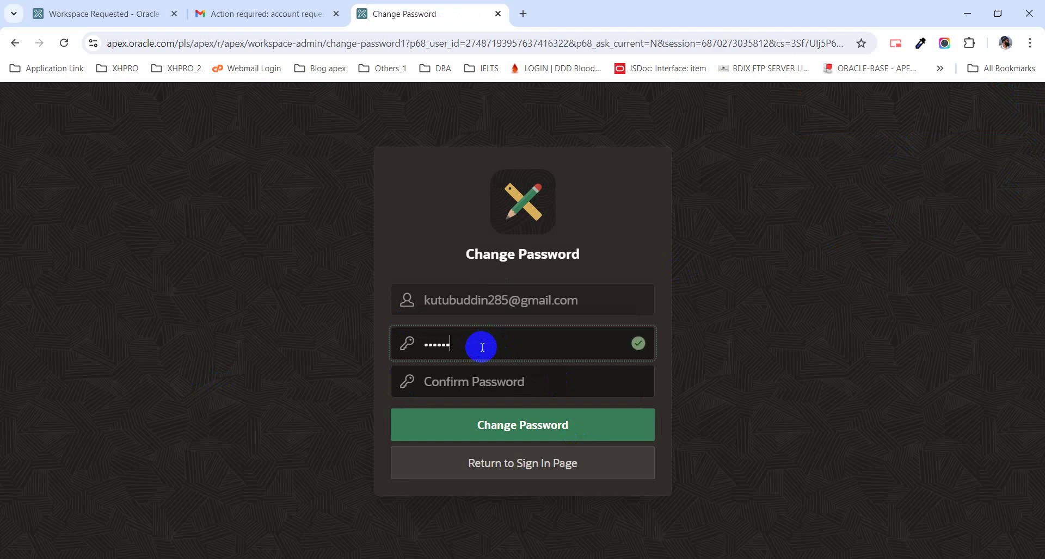
pyautogui.write('•••••')
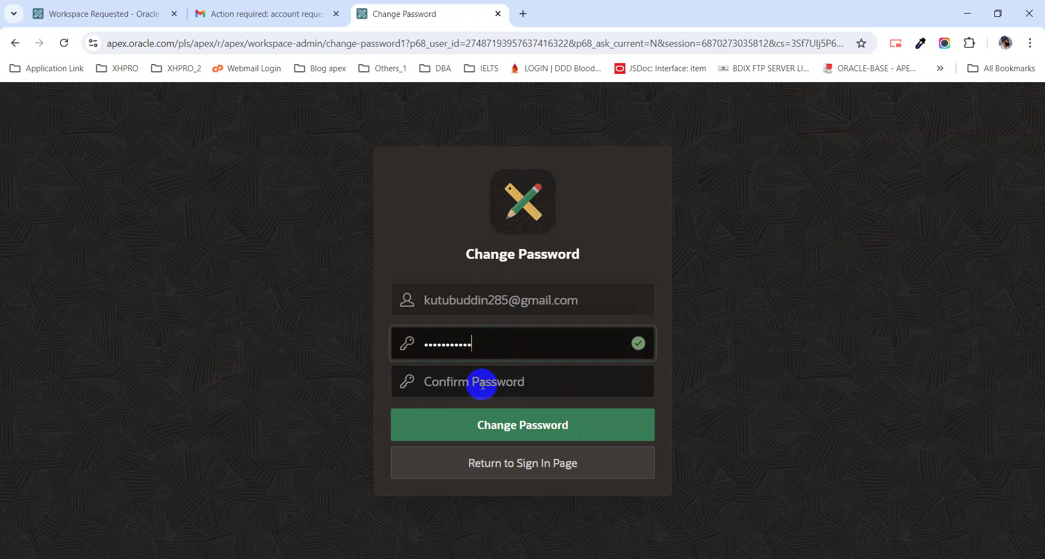
pyautogui.click(477, 382)
pyautogui.write('••')
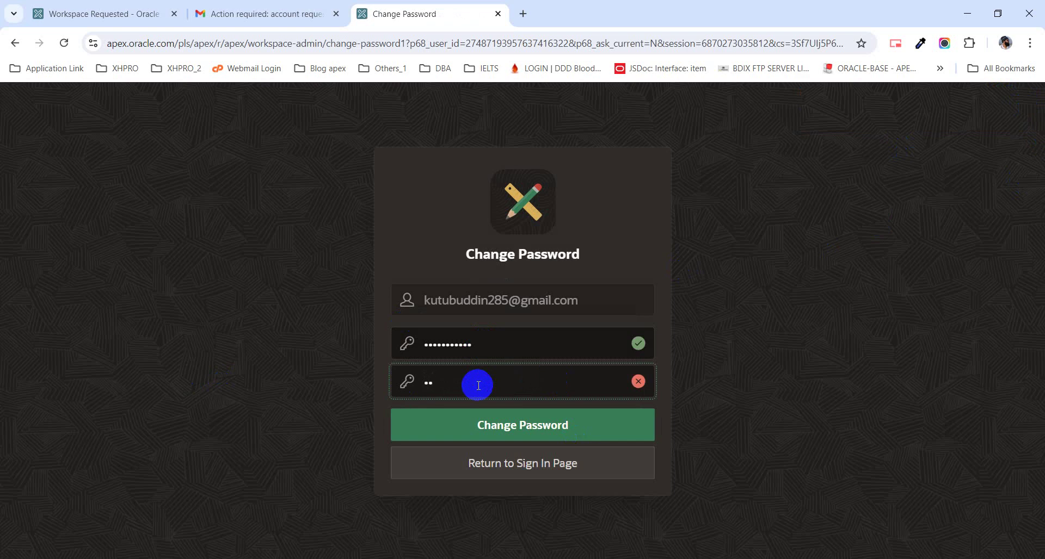
pyautogui.write('•••••••••')
pyautogui.click(517, 425)
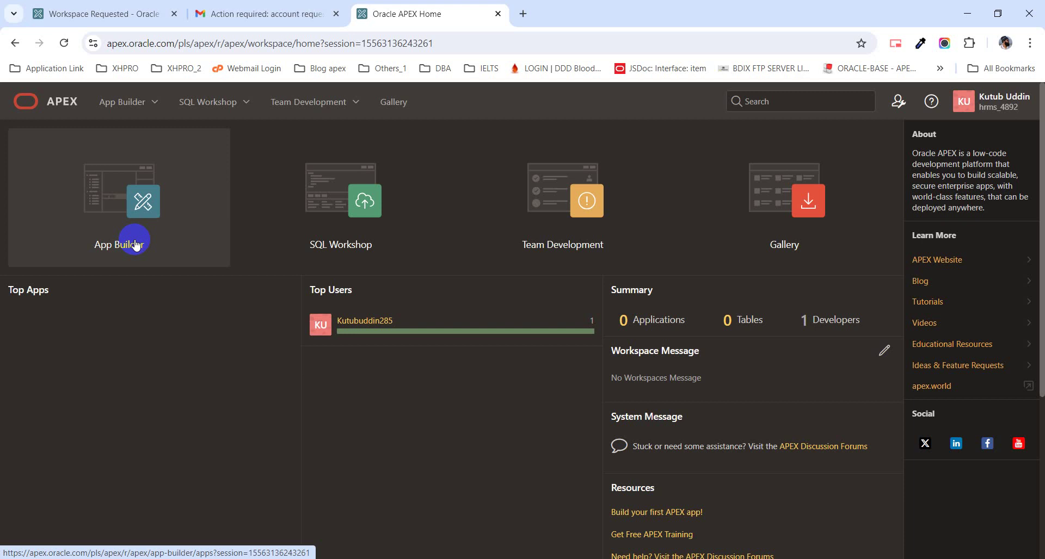
# - Glance at the empty App Builder, return to the workspace home, and sign out
pyautogui.click(136, 244)
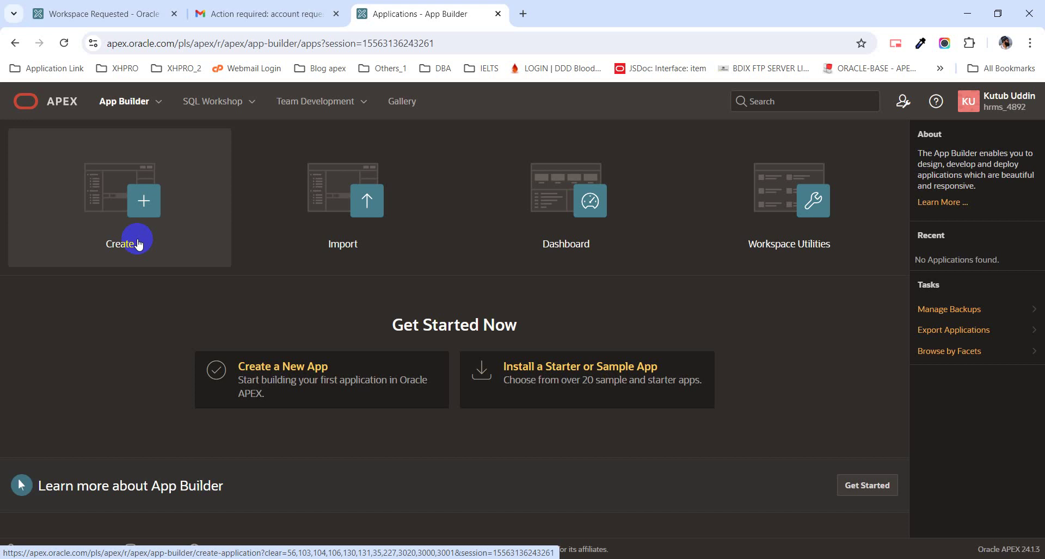
pyautogui.moveTo(138, 245); pyautogui.dragTo(26, 78)
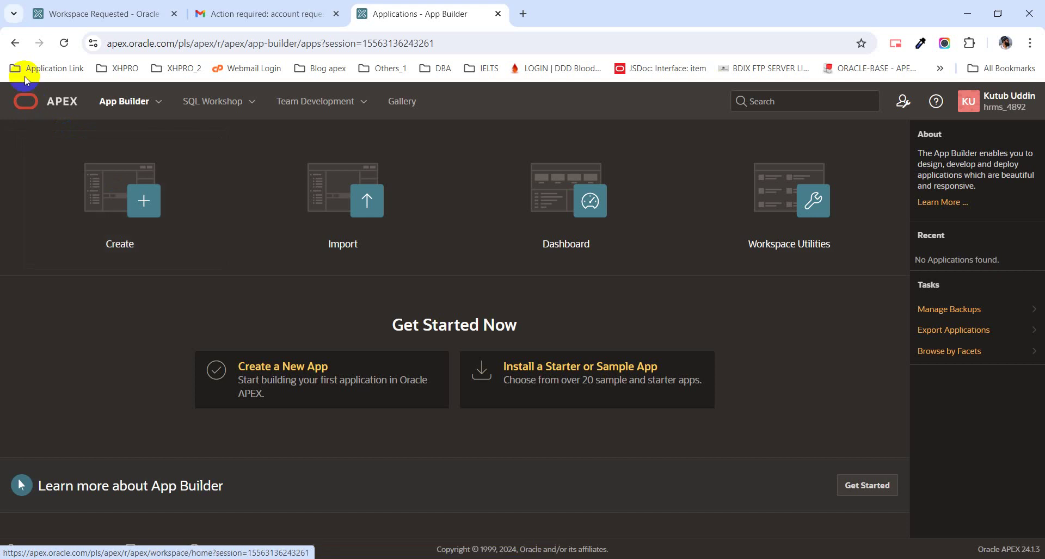
pyautogui.click(14, 43)
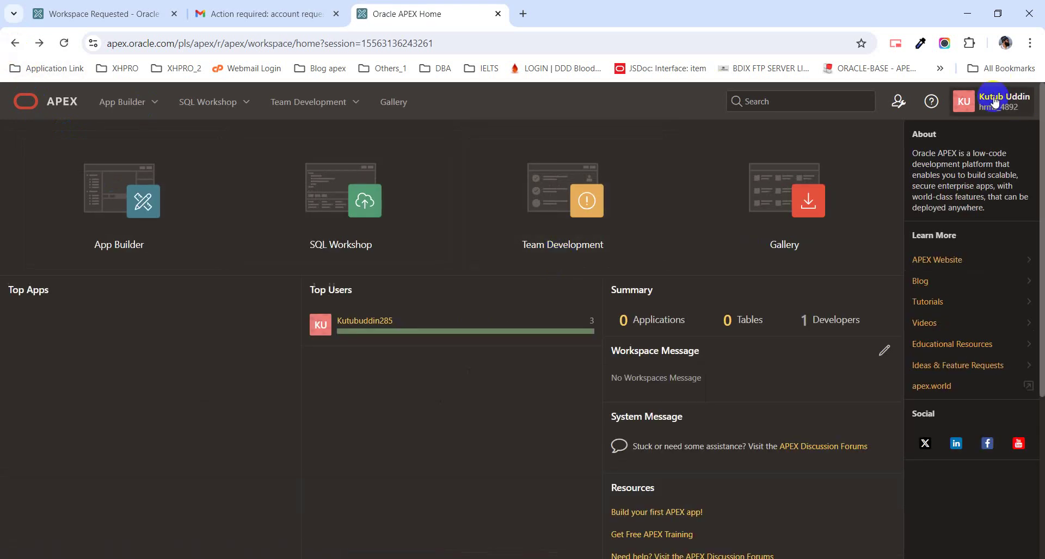
pyautogui.click(994, 101)
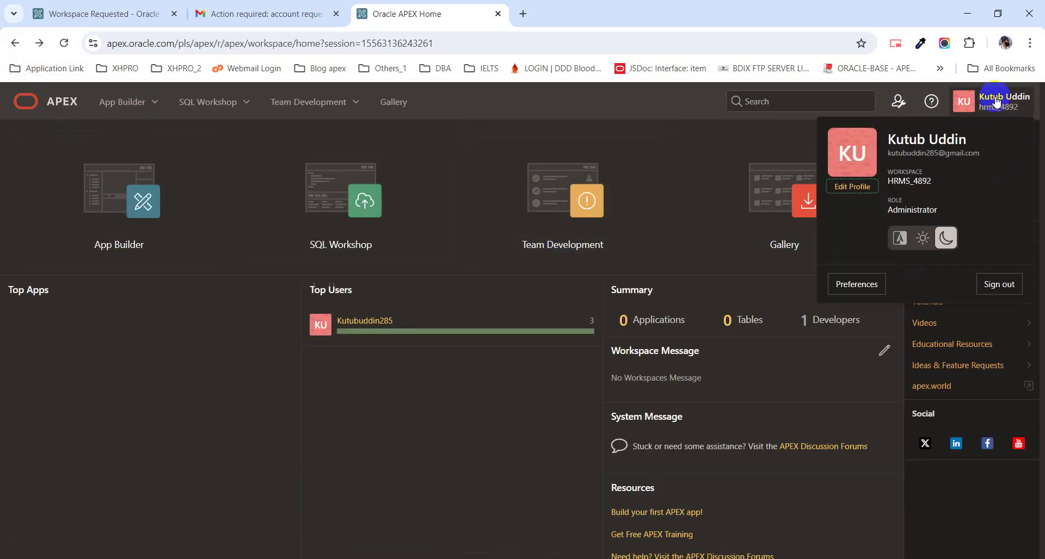
pyautogui.click(1004, 284)
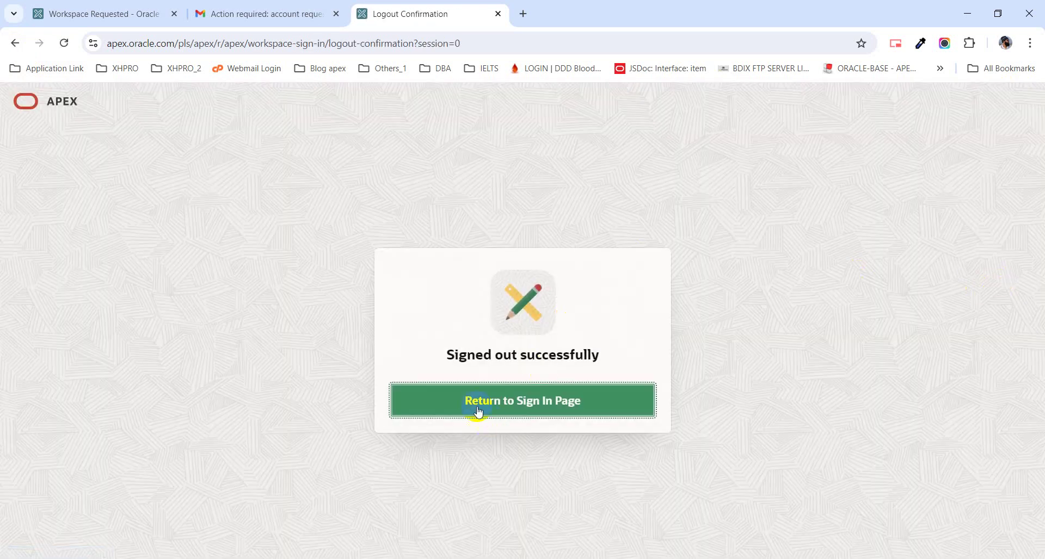
# - Return to the sign-in page and replace workspace XFACTORPRO with HRMS_4892
pyautogui.click(478, 412)
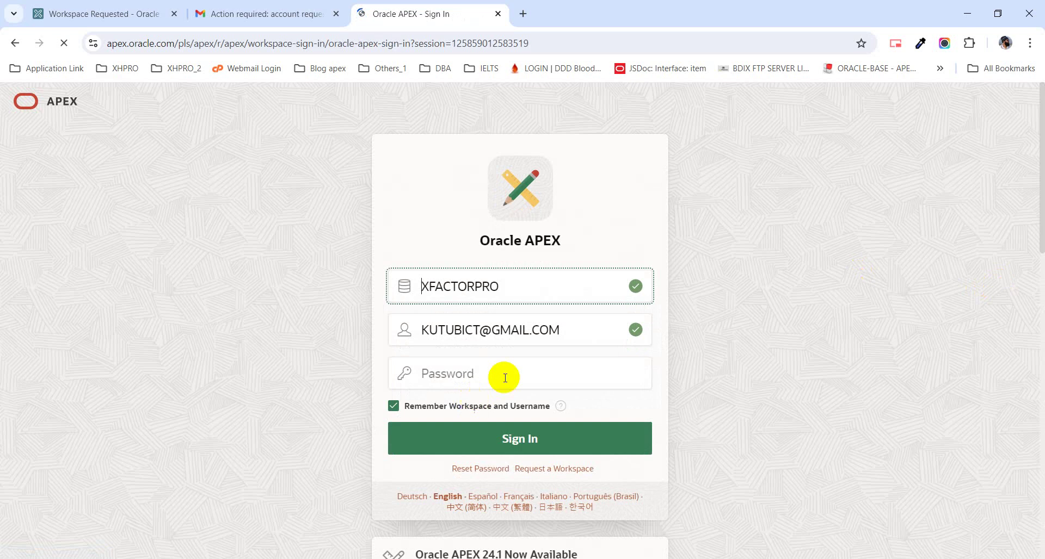
pyautogui.doubleClick(511, 286)
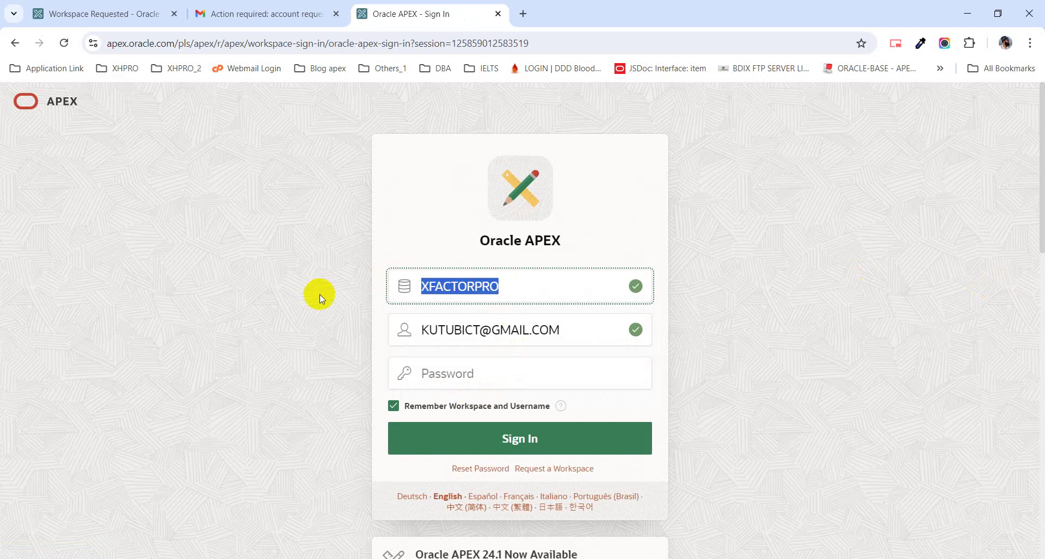
pyautogui.write('hr')
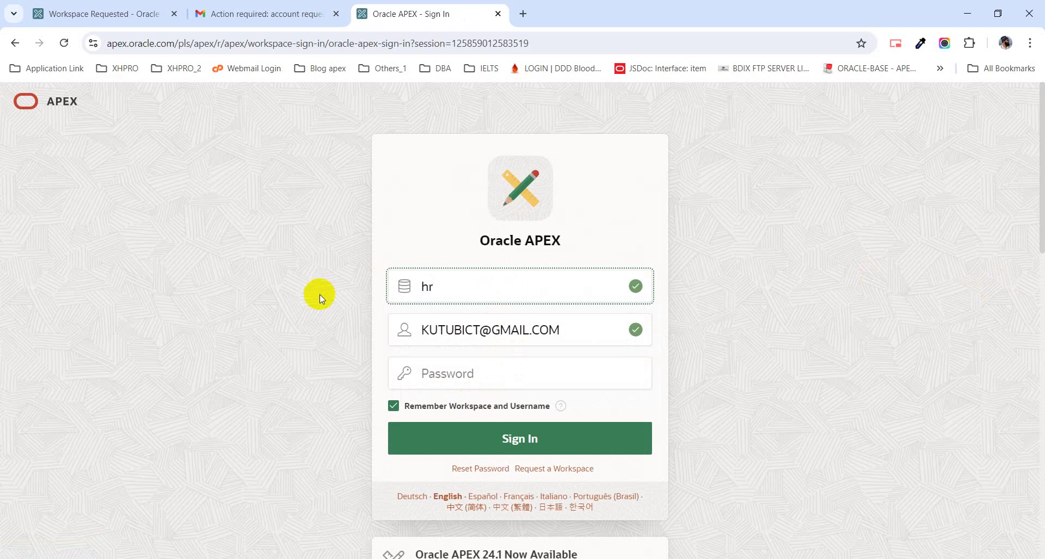
pyautogui.press('BackSpace')
pyautogui.press('BackSpace')
pyautogui.write('HRMS_4892')
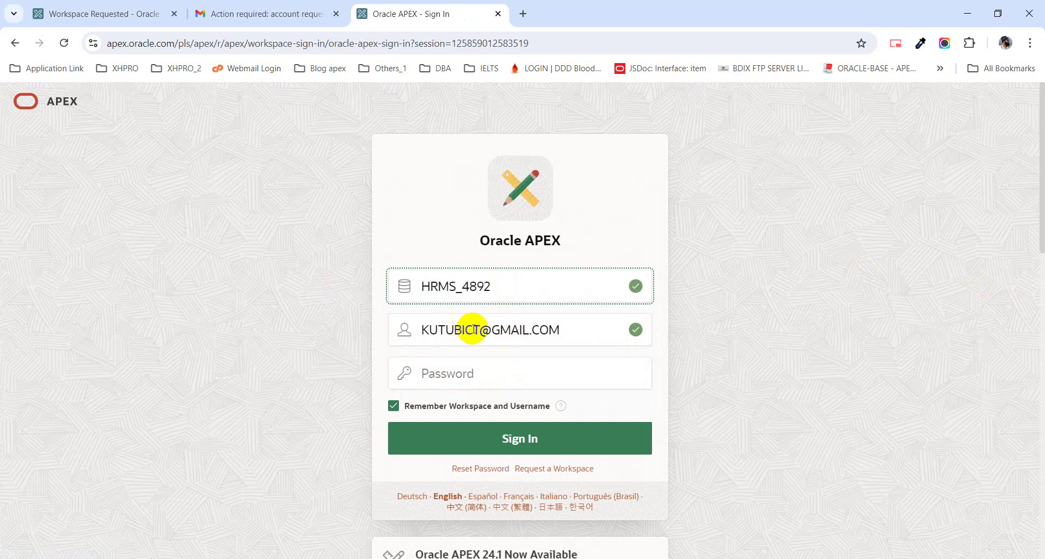
# - Correct the username to the account e-mail and enter the account password
pyautogui.moveTo(463, 329); pyautogui.dragTo(477, 325)
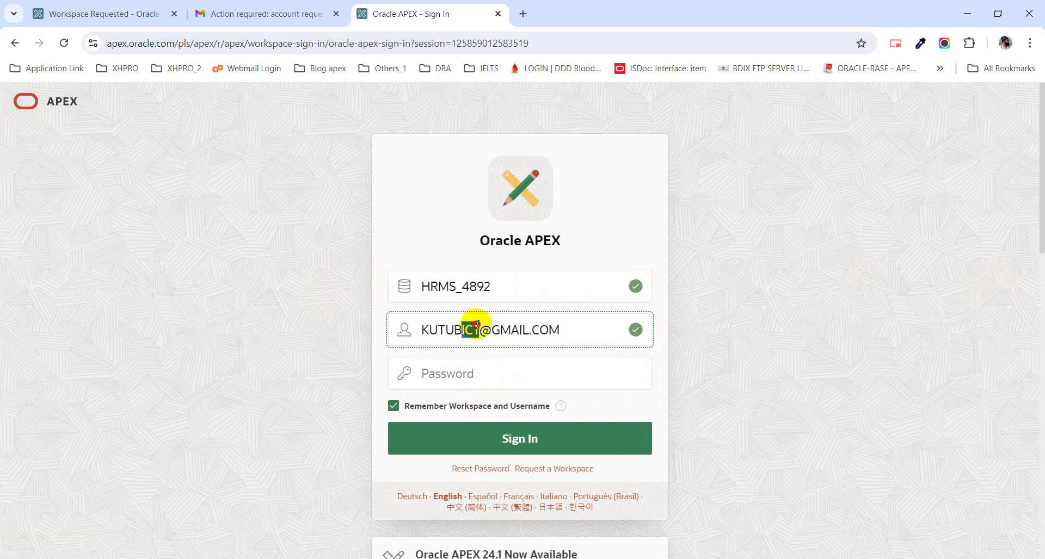
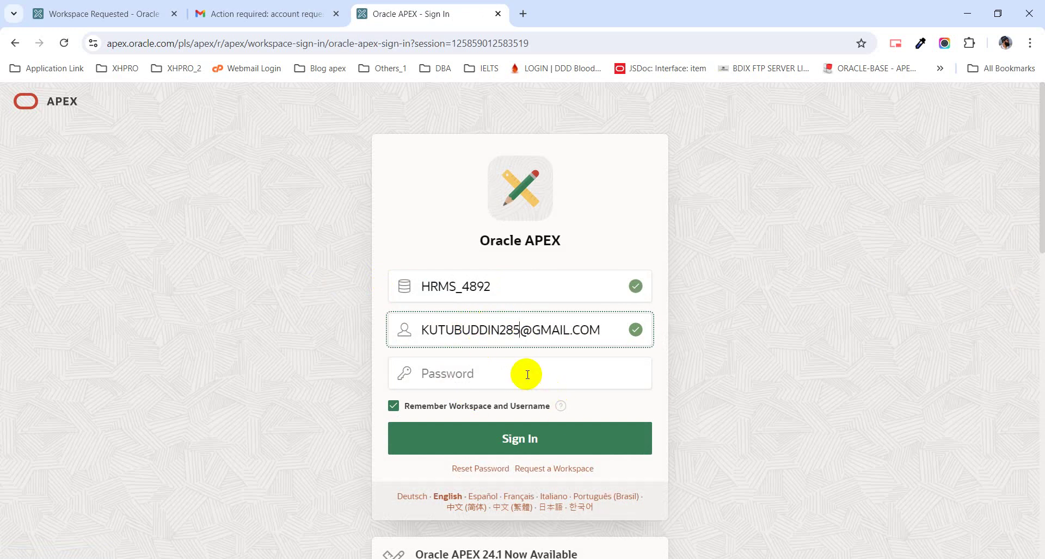
pyautogui.click(527, 374)
pyautogui.write('****')
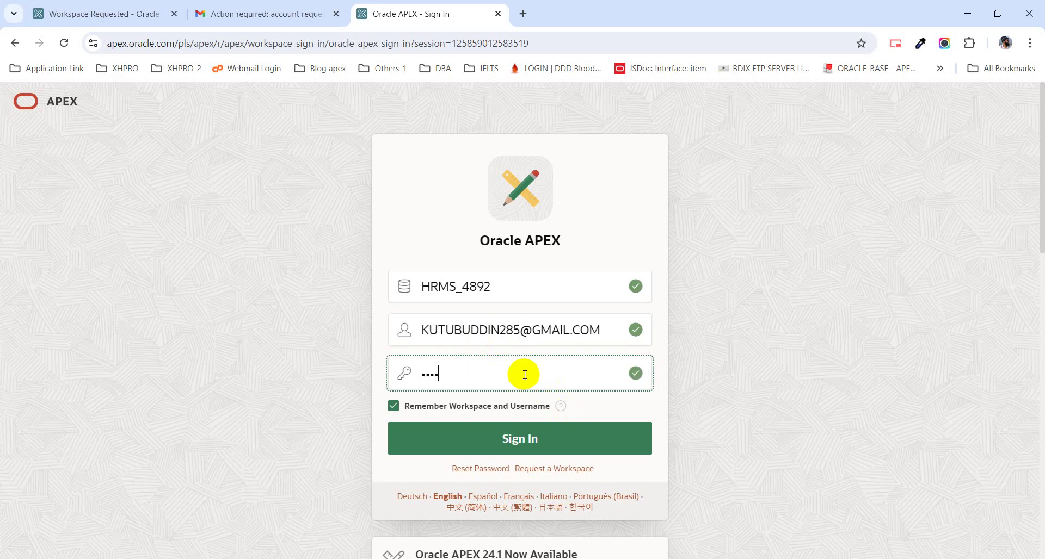
pyautogui.write('*******')
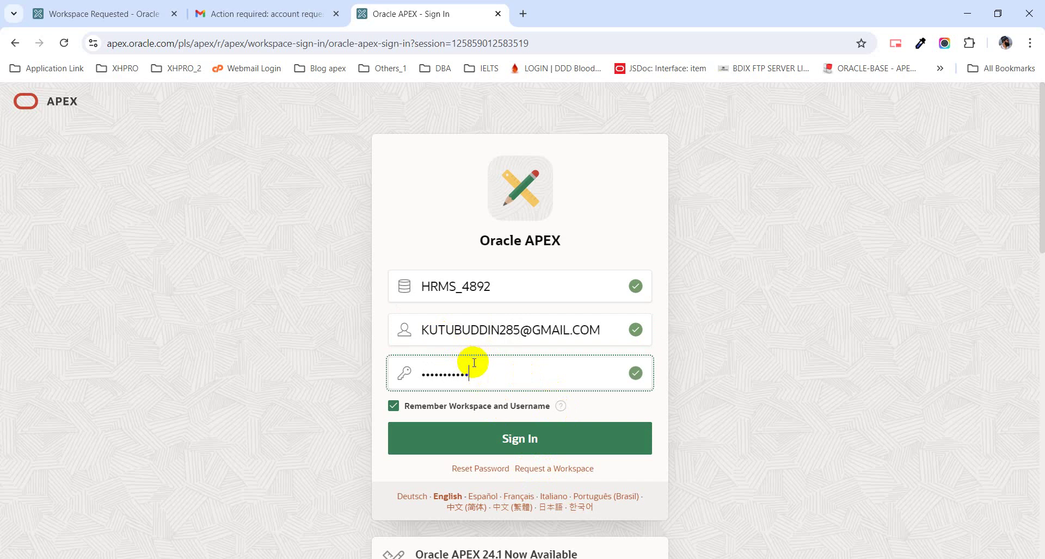
# - Sign in to HRMS_4892 and open the App Builder, which lists no applications
pyautogui.click(481, 438)
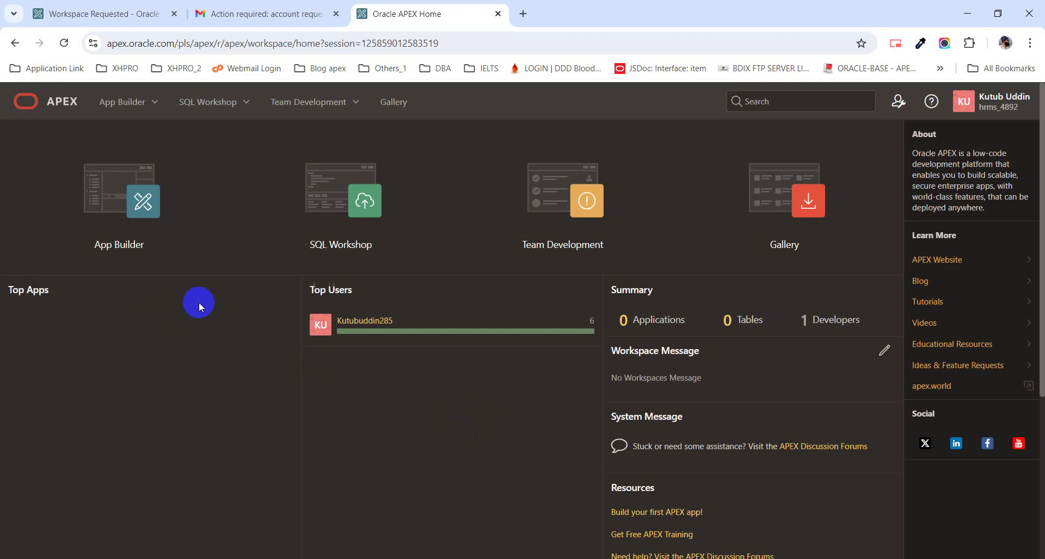
pyautogui.click(131, 242)
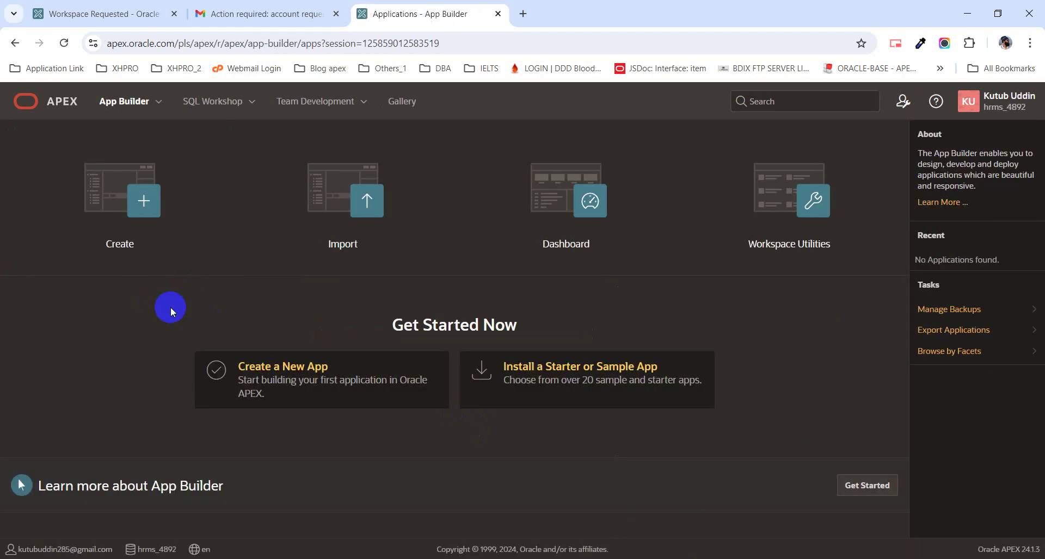
pyautogui.click(15, 45)
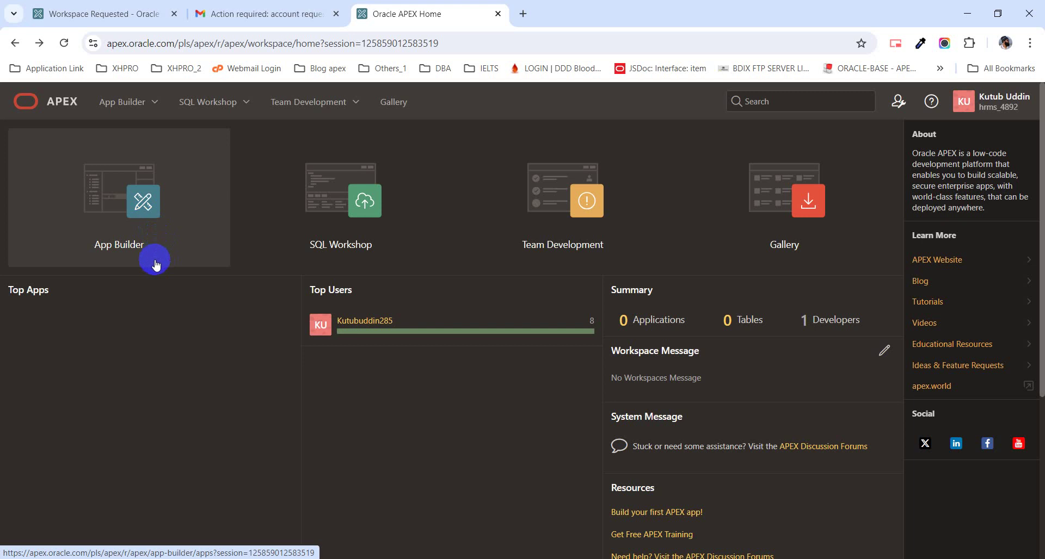
pyautogui.click(121, 252)
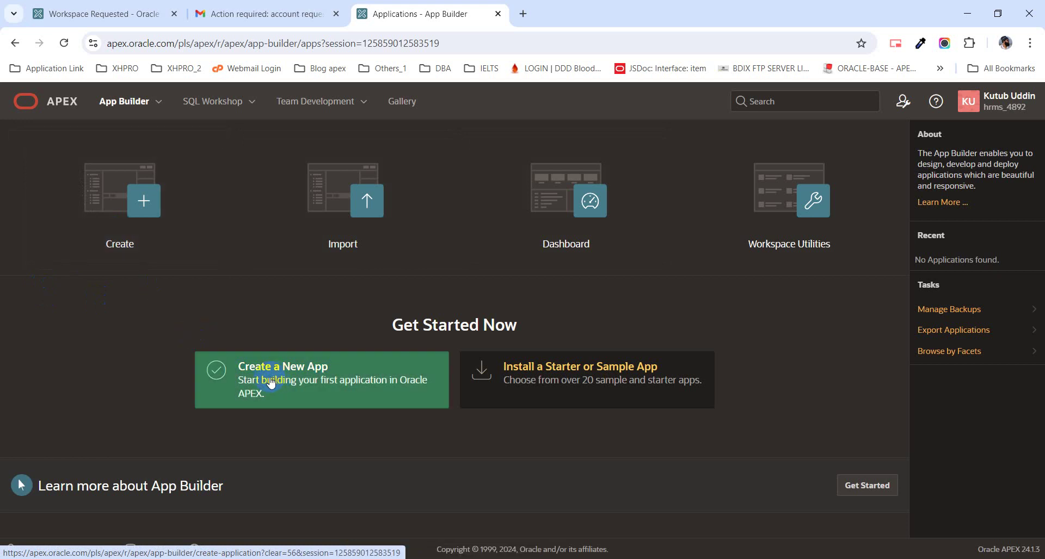
# - Create a new app named 'Payroll Management Systems', leaving application ID 188255 unchanged
pyautogui.click(145, 245)
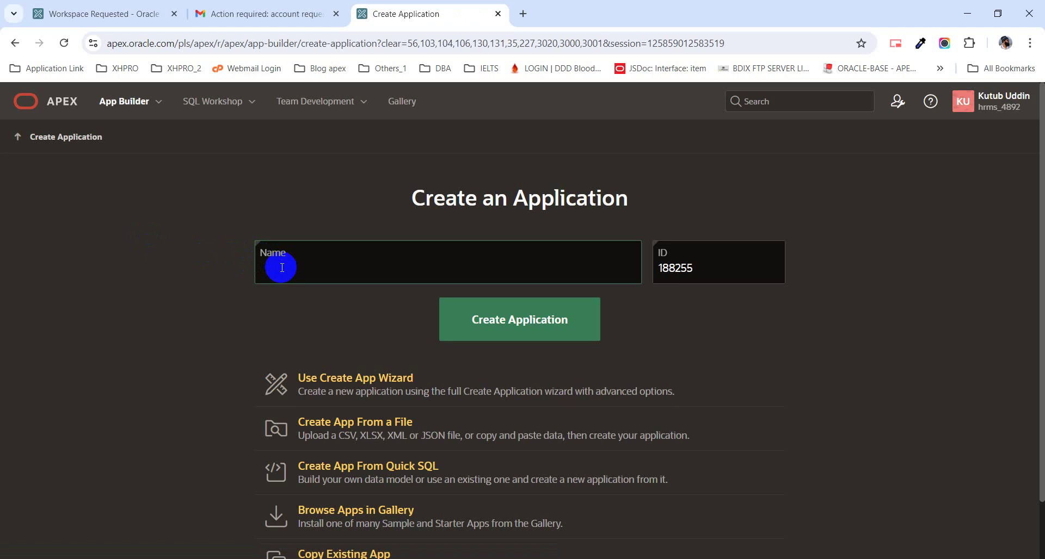
pyautogui.write('Payroll Management System')
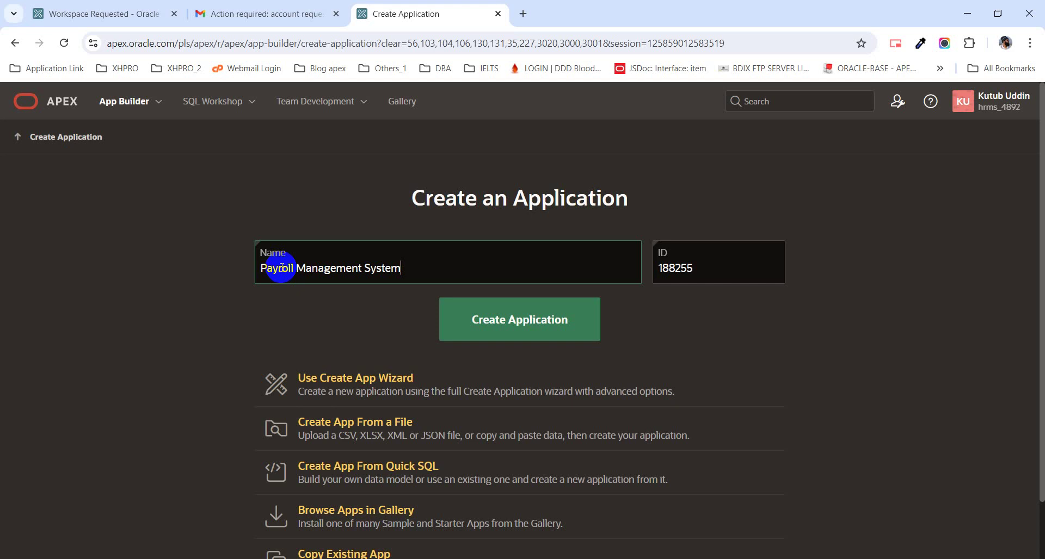
pyautogui.write('s')
pyautogui.click(723, 278)
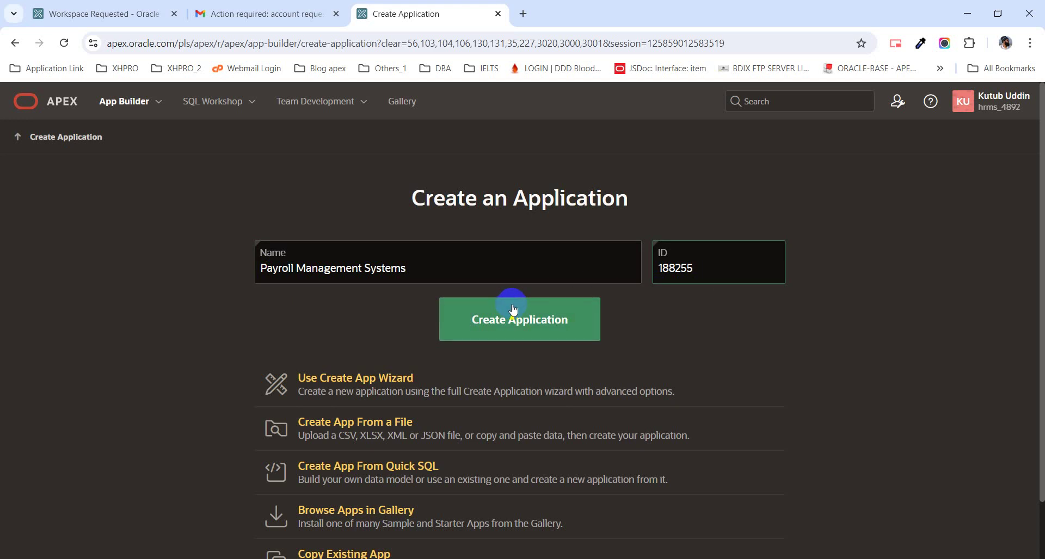
pyautogui.scroll(-2, 477, 308)
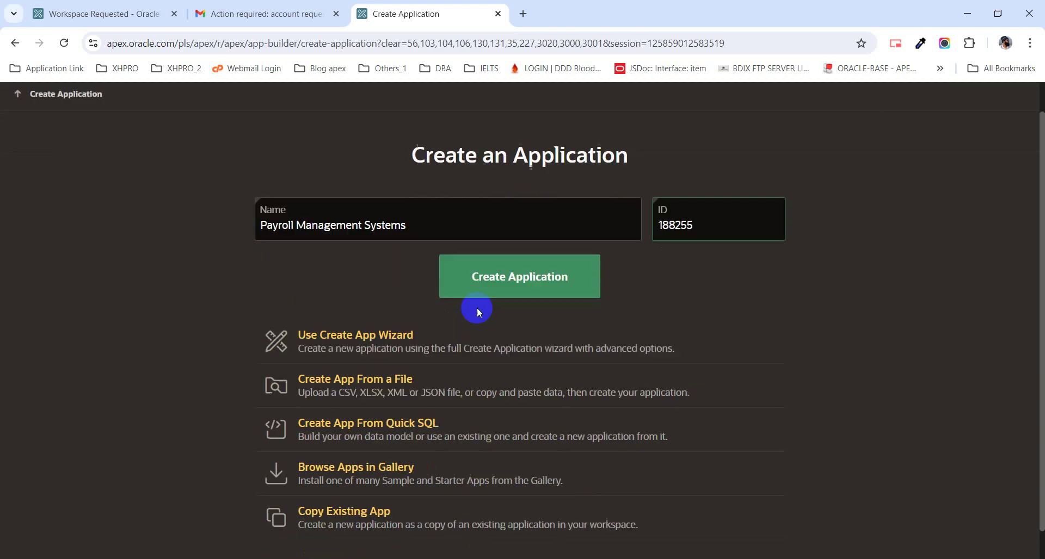
pyautogui.scroll(2, 474, 310)
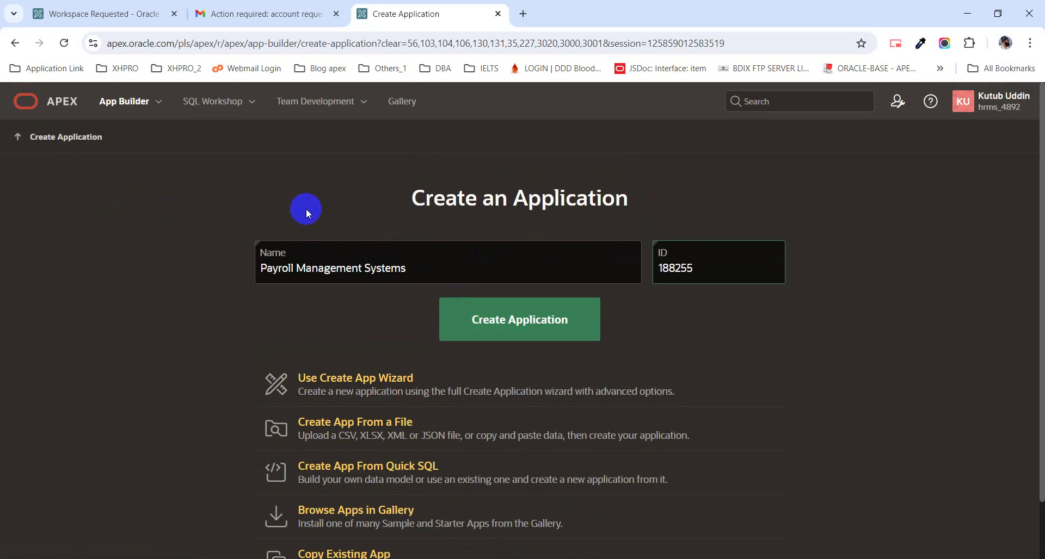
pyautogui.scroll(-1, 306, 208)
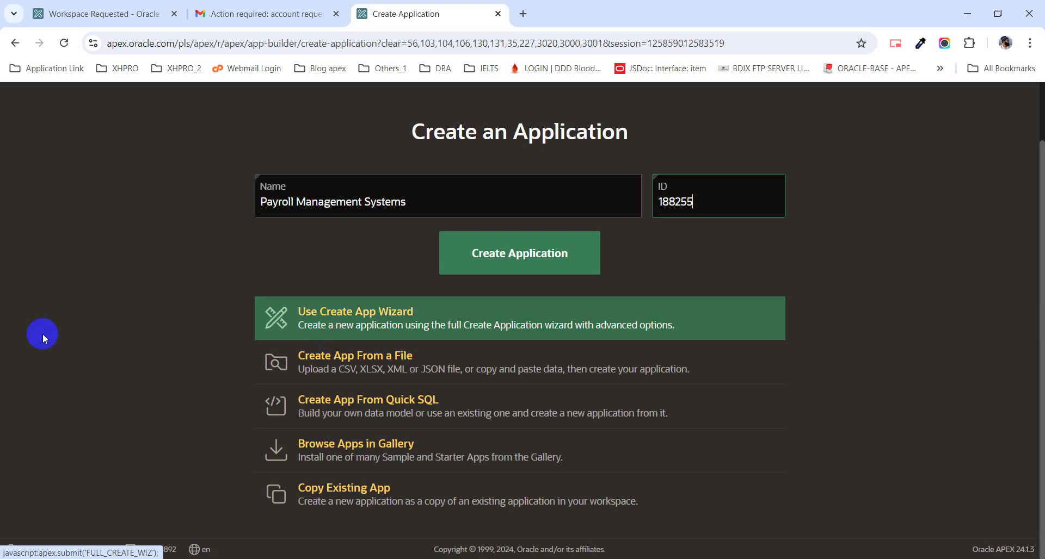
# - In the full Create App wizard, enable all eight features with Check All, leaving Advanced Settings unchanged
pyautogui.click(391, 324)
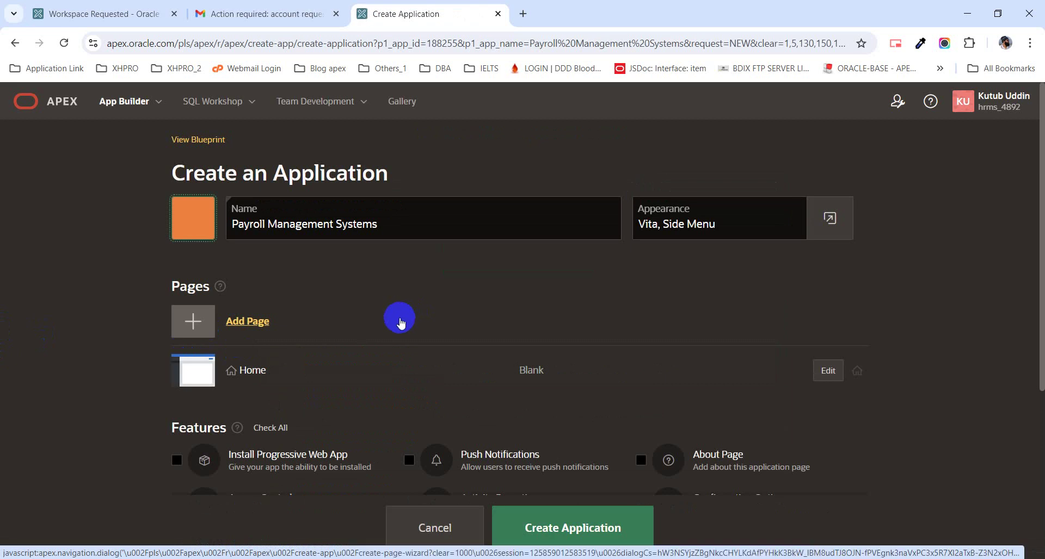
pyautogui.scroll(-2, 278, 340)
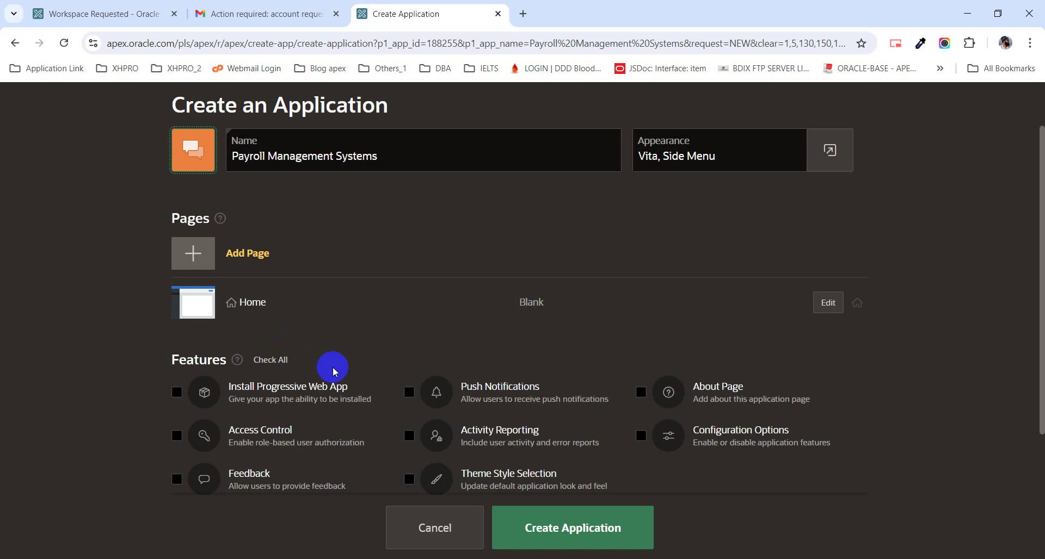
pyautogui.scroll(-1, 333, 372)
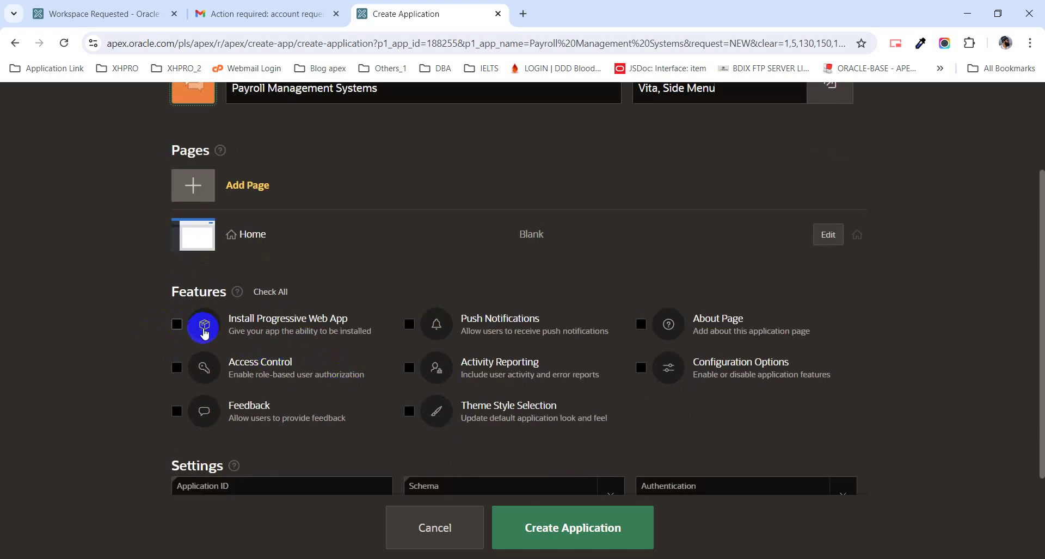
pyautogui.click(266, 292)
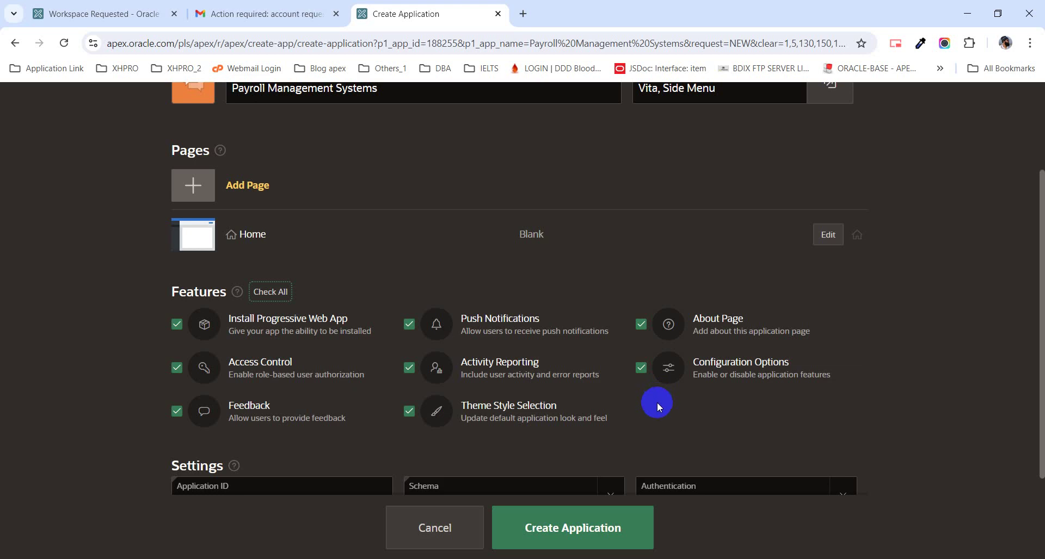
pyautogui.scroll(-3, 655, 409)
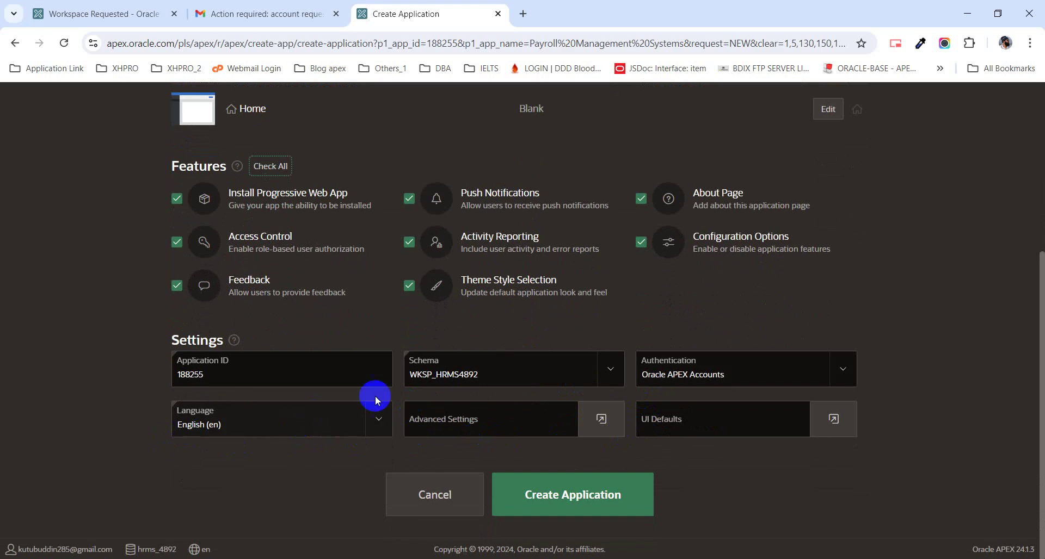
pyautogui.click(609, 431)
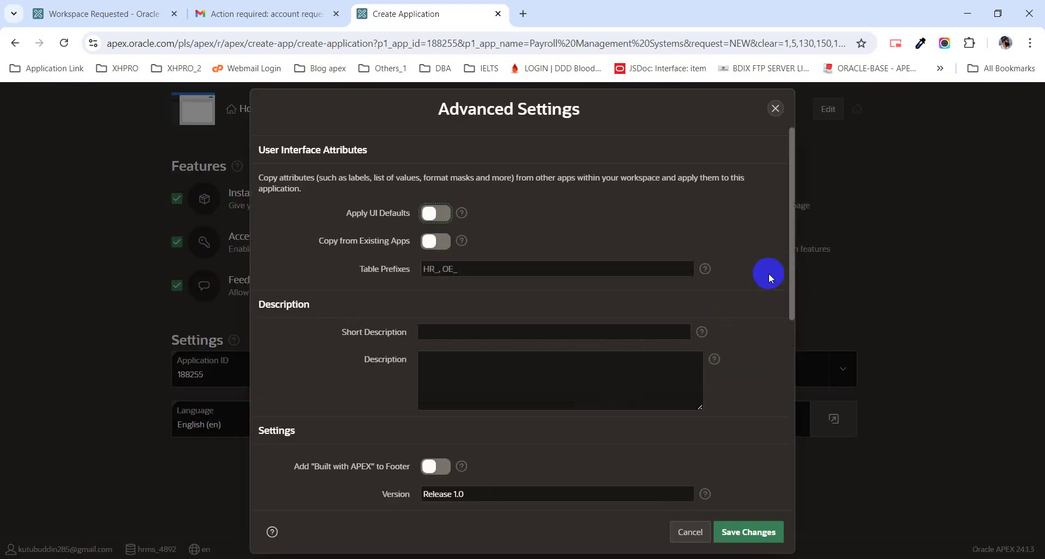
pyautogui.click(776, 109)
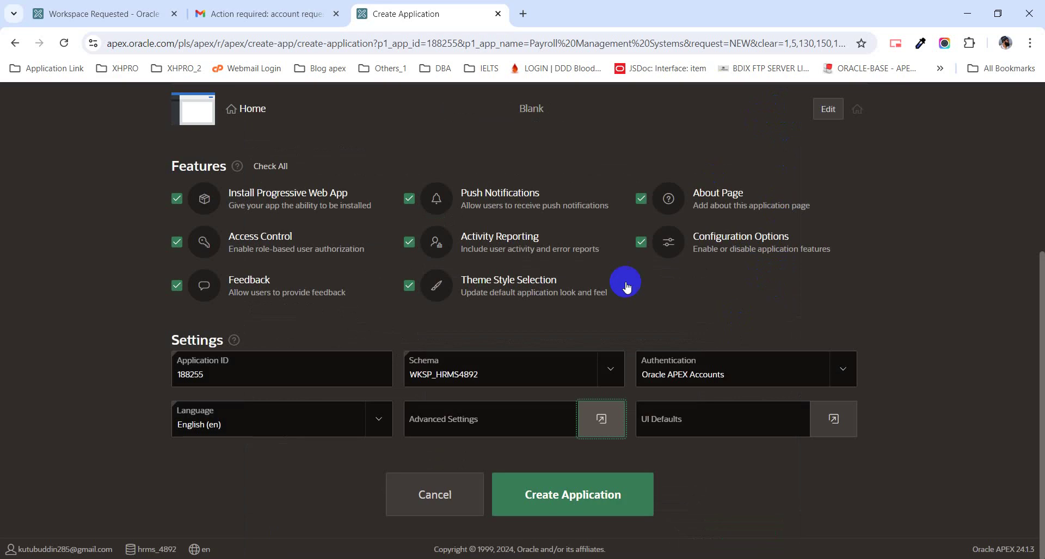
pyautogui.click(587, 480)
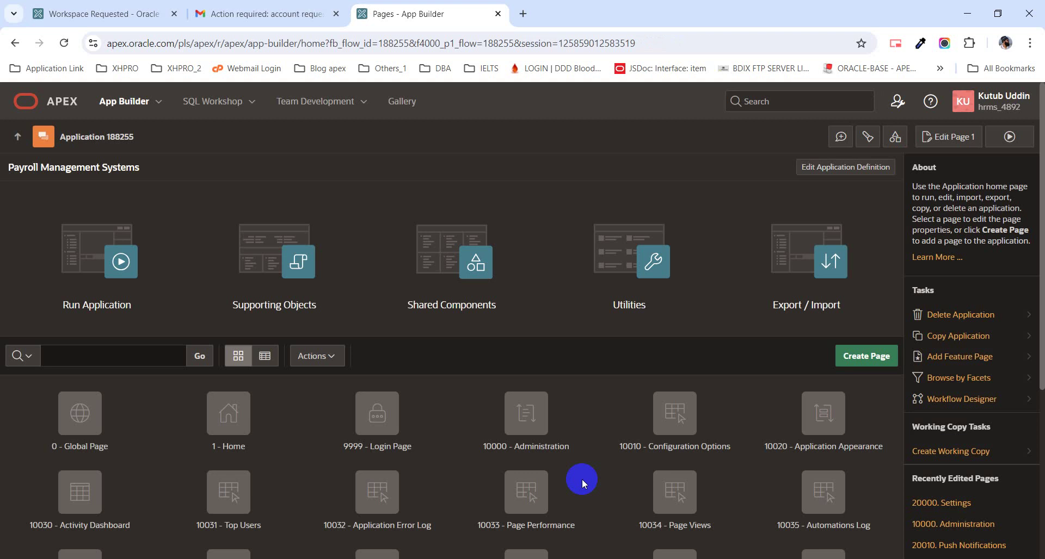
pyautogui.scroll(-2, 555, 434)
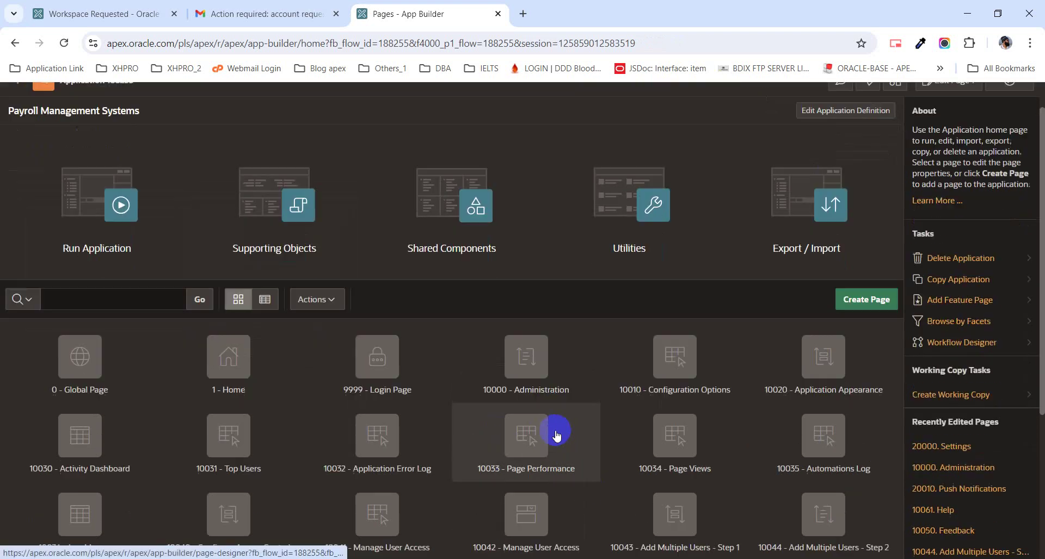
pyautogui.scroll(-3, 555, 434)
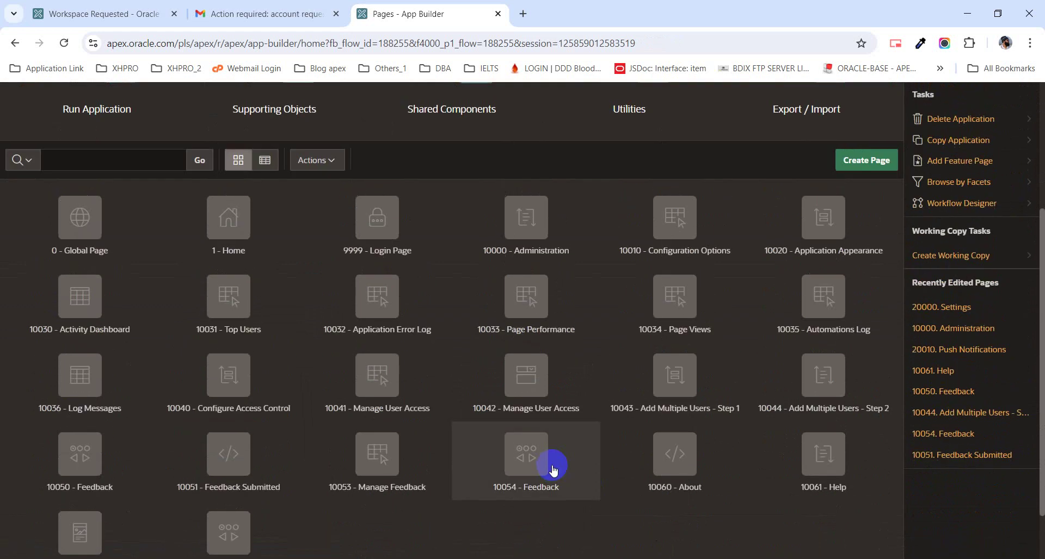
pyautogui.scroll(-2, 553, 466)
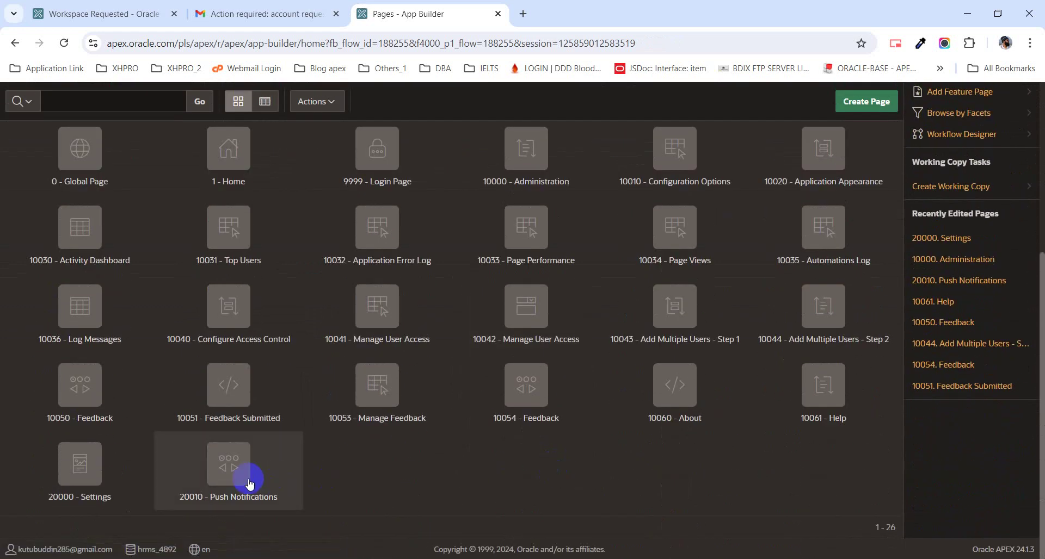
pyautogui.scroll(4, 688, 291)
pyautogui.scroll(-2, 687, 296)
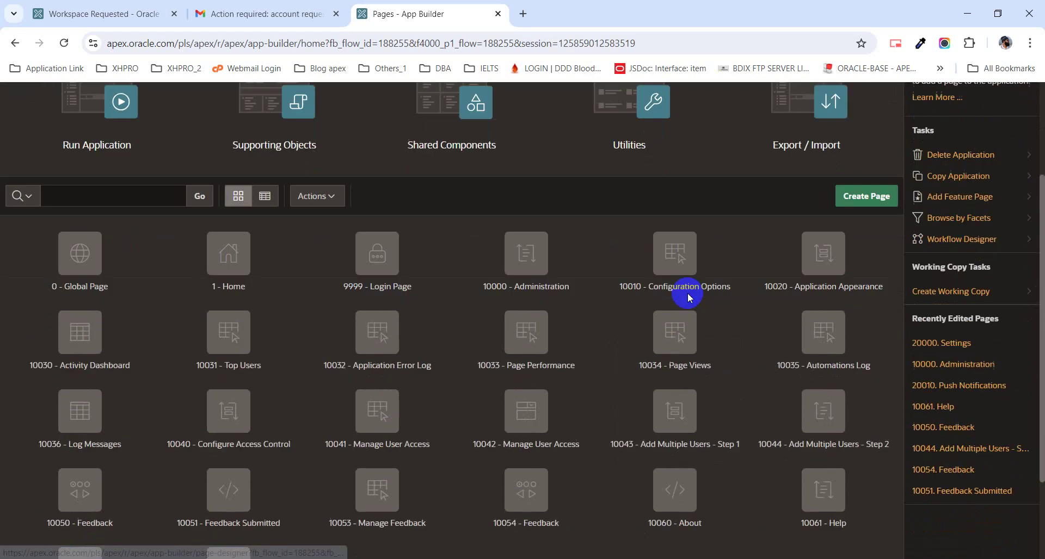
pyautogui.scroll(-1, 686, 297)
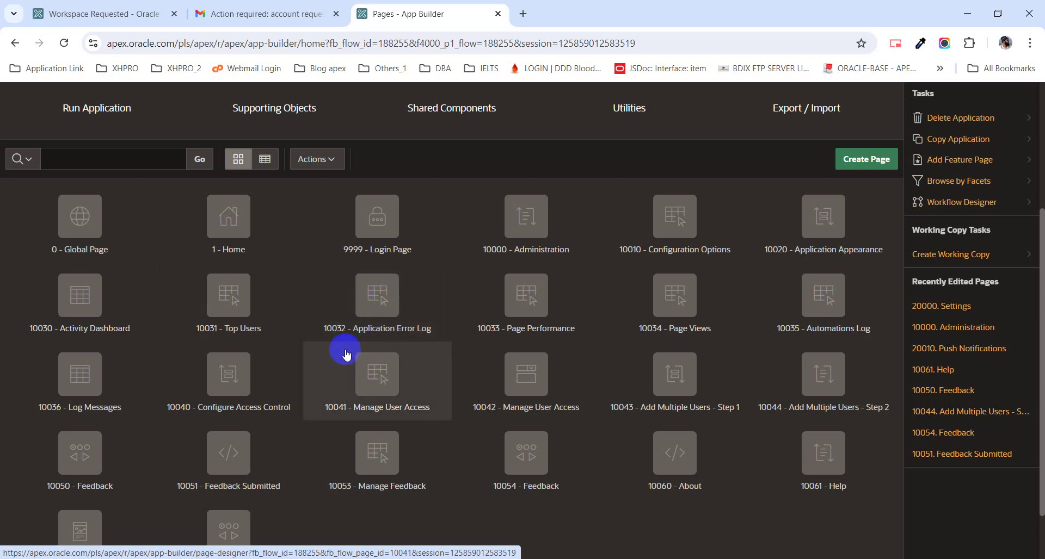
pyautogui.scroll(5, 343, 351)
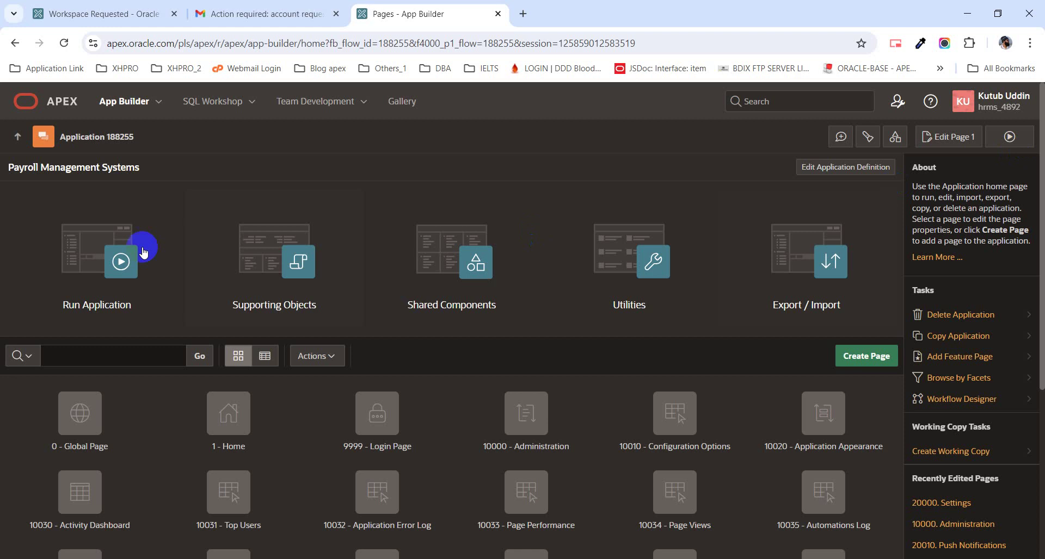
# - Run the app and log in with the account e-mail and password
pyautogui.click(87, 245)
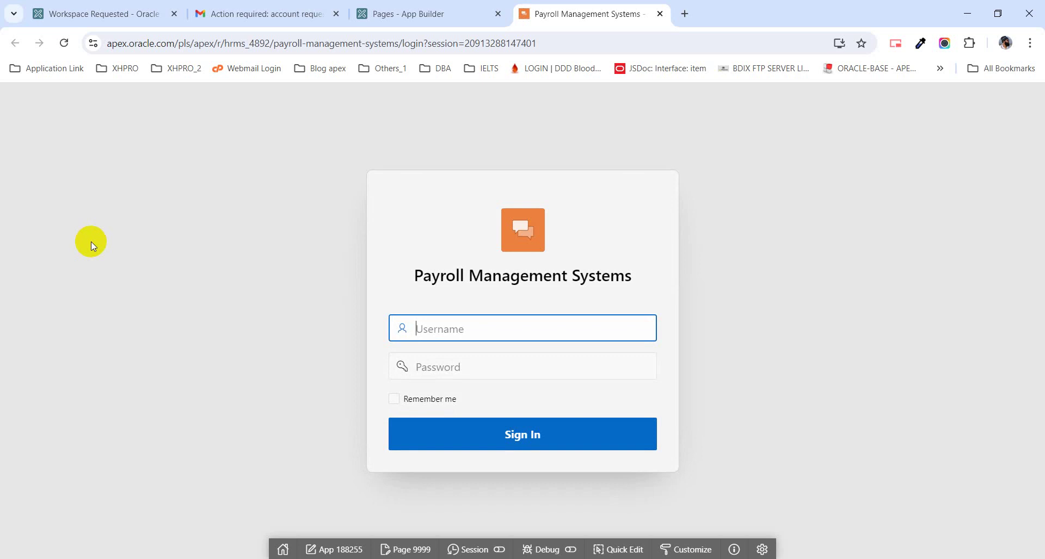
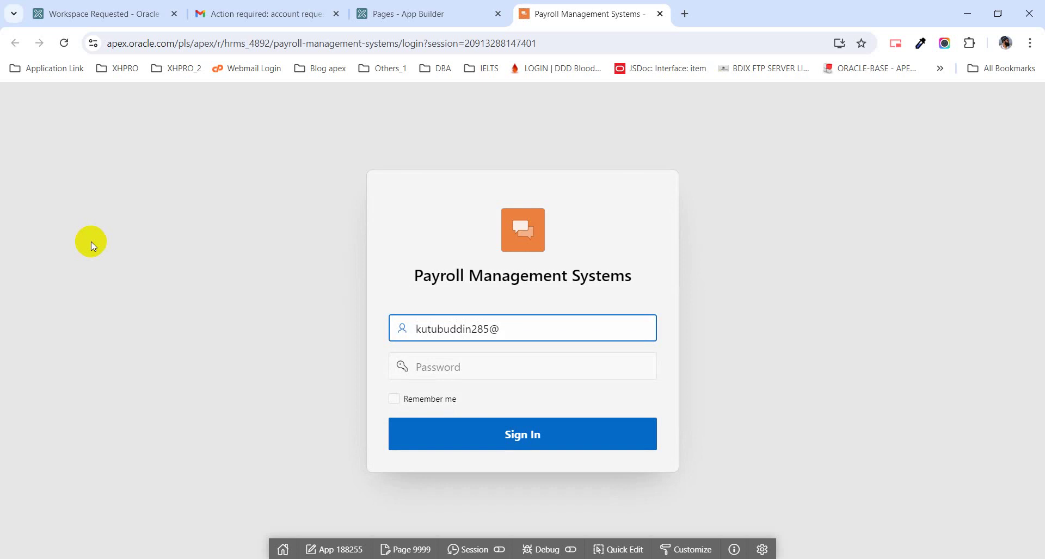
pyautogui.click(420, 370)
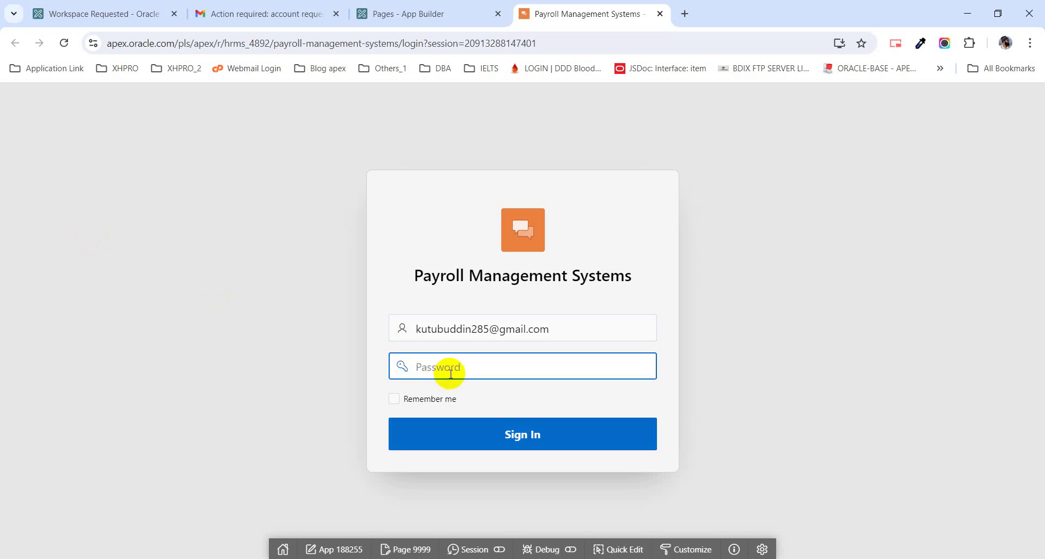
pyautogui.write('•••••••••••')
pyautogui.press('Return')
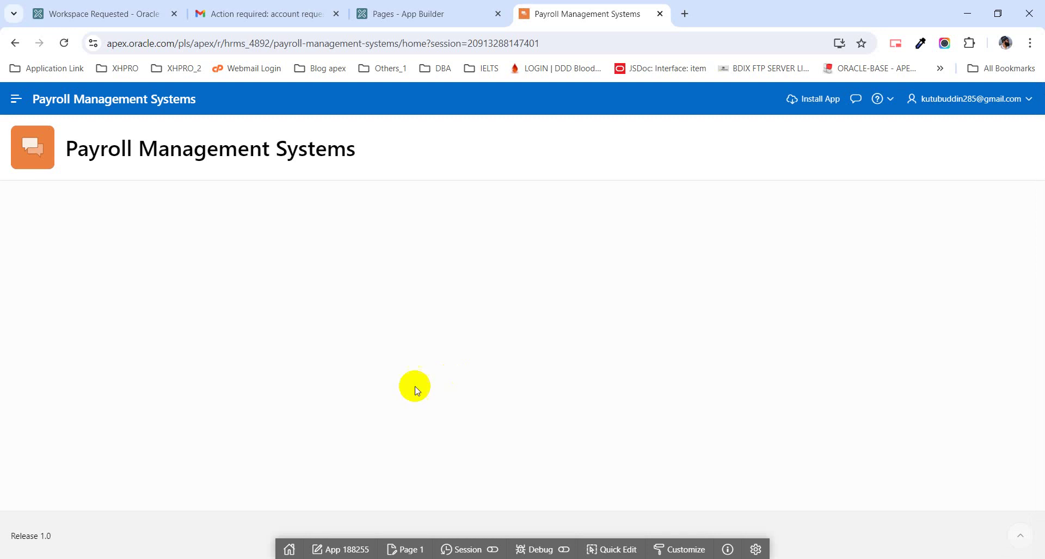
# - Open Administration from the running app's side navigation menu
pyautogui.click(16, 99)
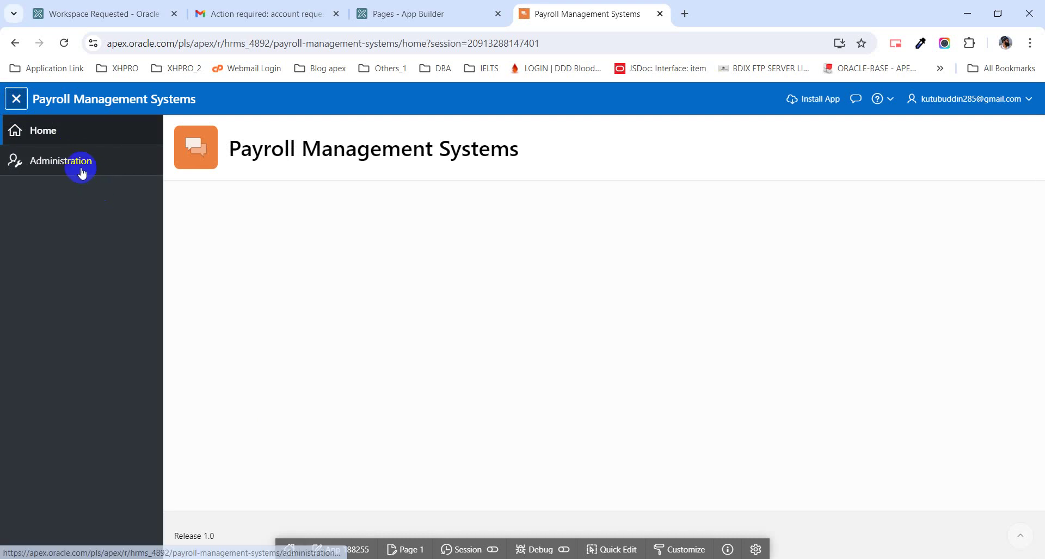
pyautogui.click(80, 168)
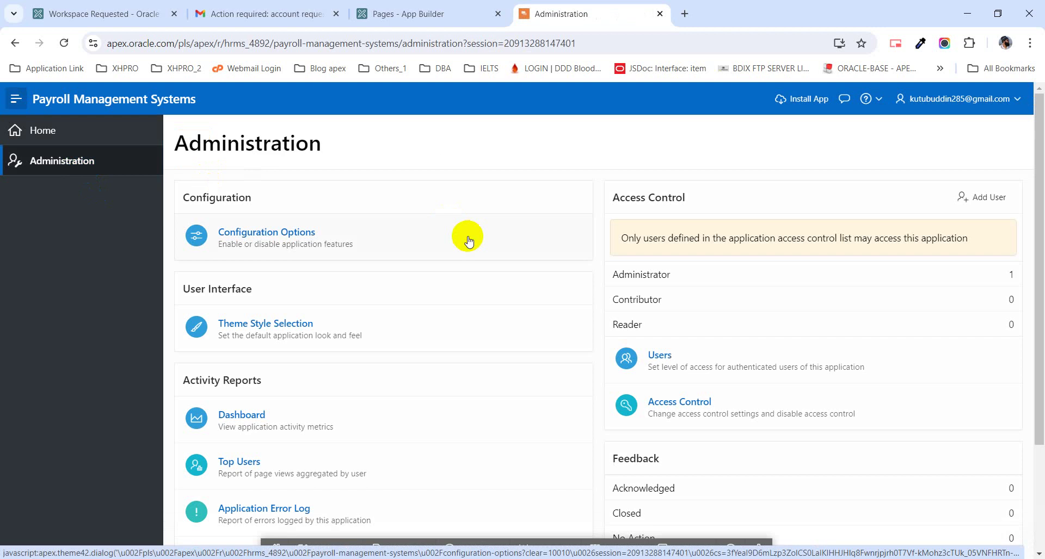
# - Permanently delete application 188255 from its Edit Application Definition page
pyautogui.click(429, 15)
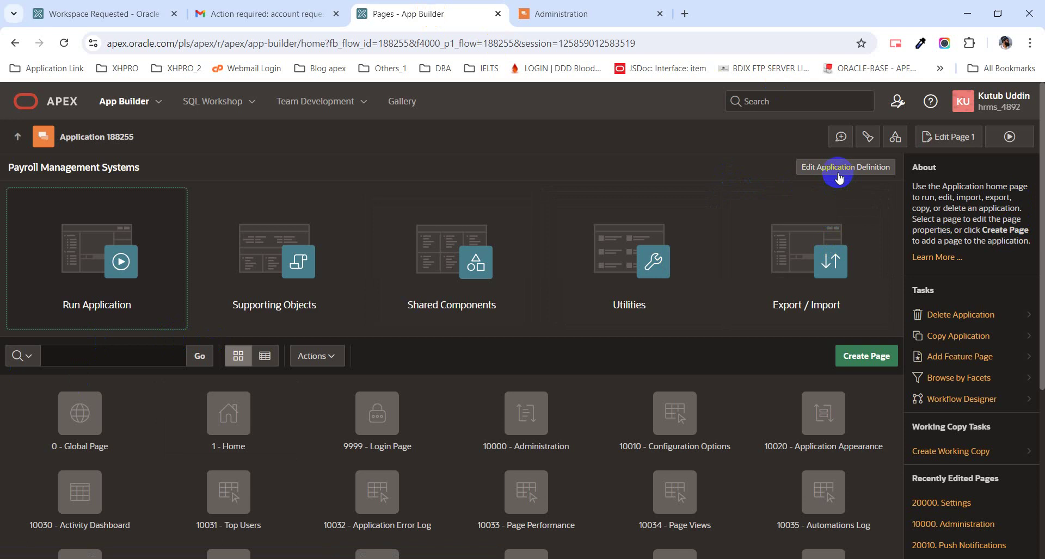
pyautogui.click(838, 169)
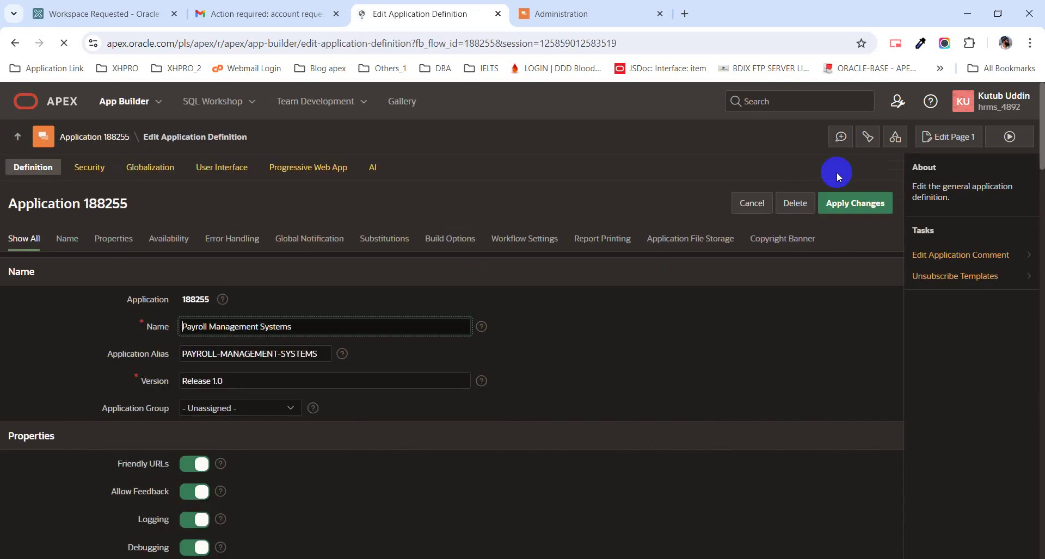
pyautogui.click(797, 204)
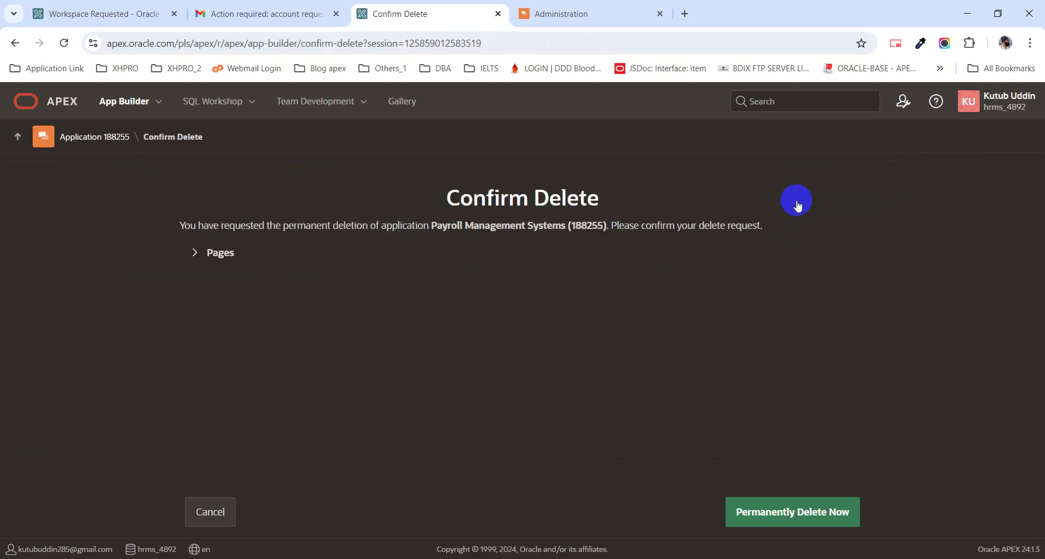
pyautogui.click(808, 504)
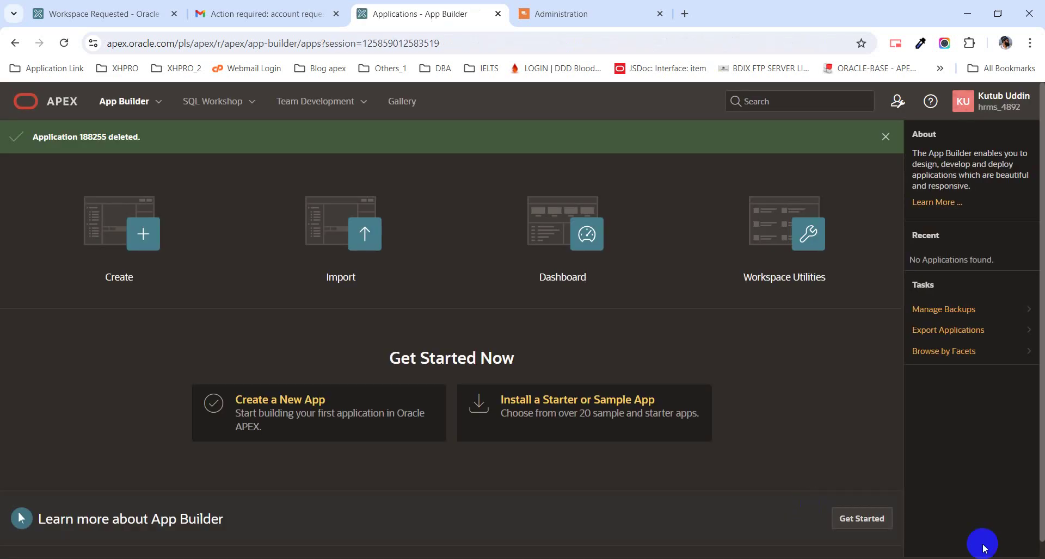
# - Create a new application named 'Payroll Management Systems', fixing typos in the name as you go
pyautogui.click(115, 234)
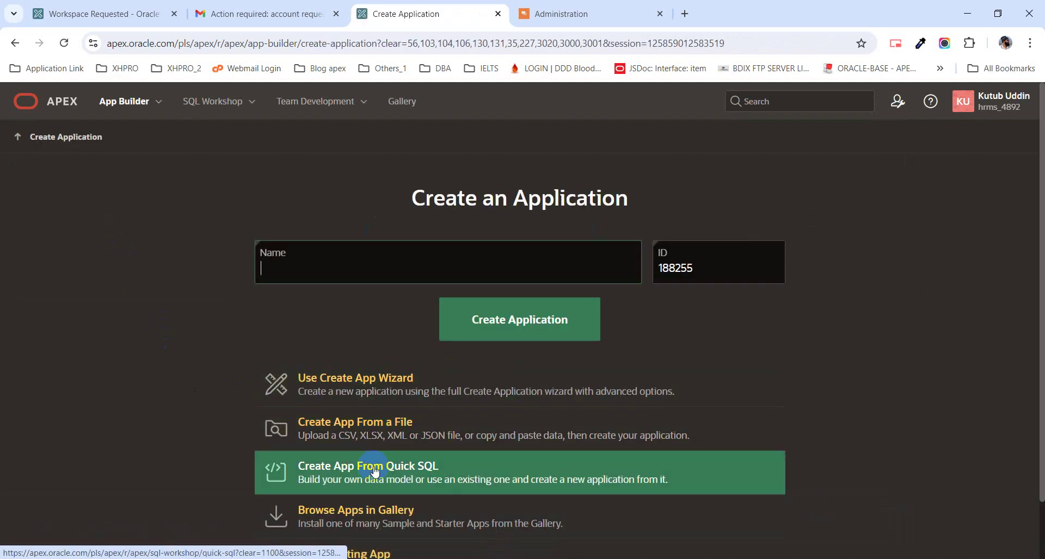
pyautogui.scroll(-2, 374, 472)
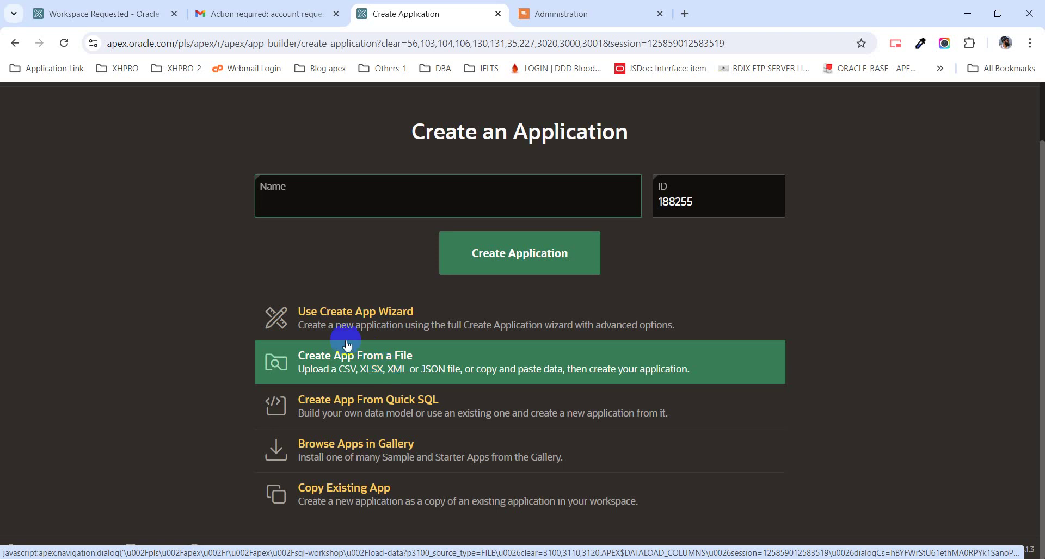
pyautogui.write('Payroll')
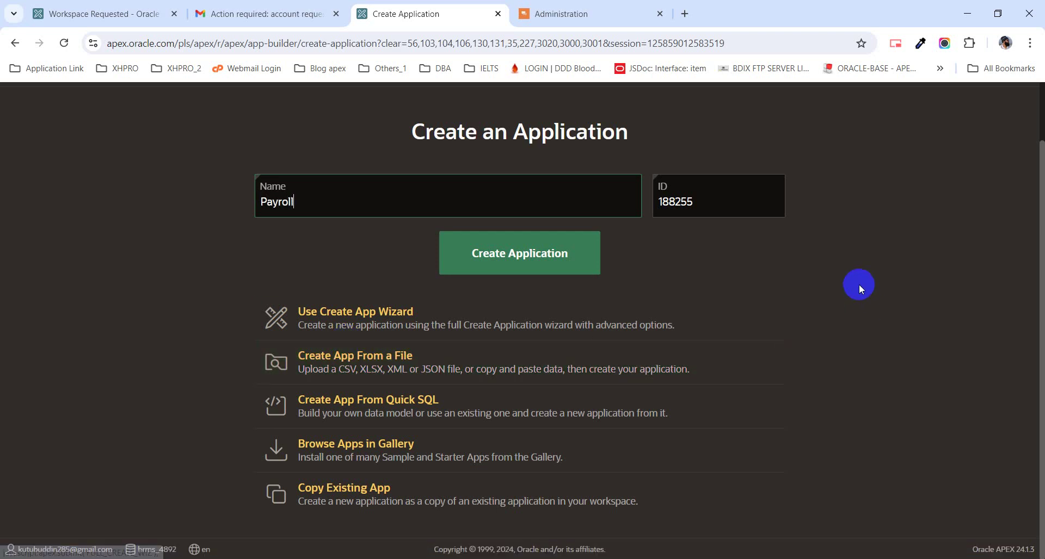
pyautogui.write(' Mana')
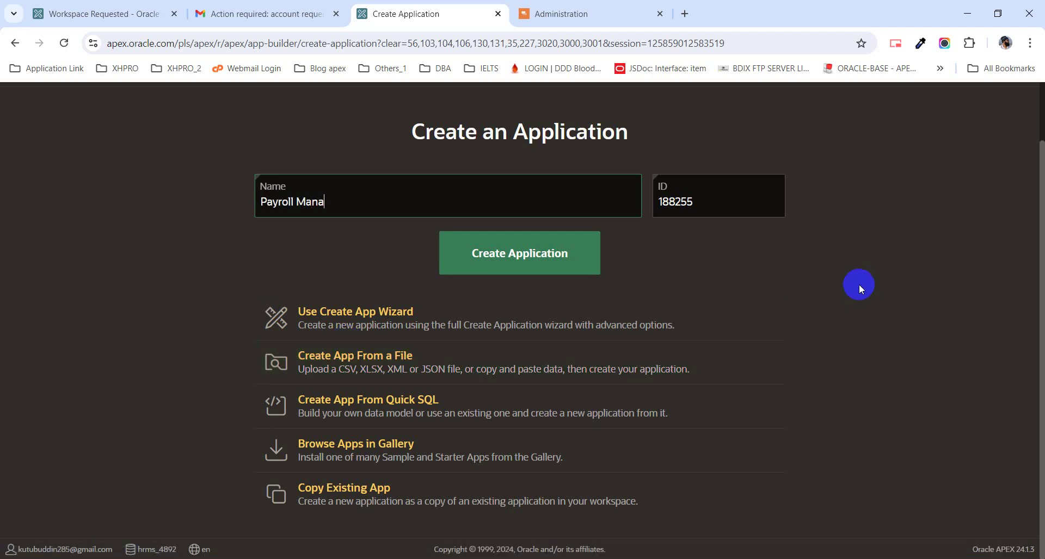
pyautogui.write('gement Systerm')
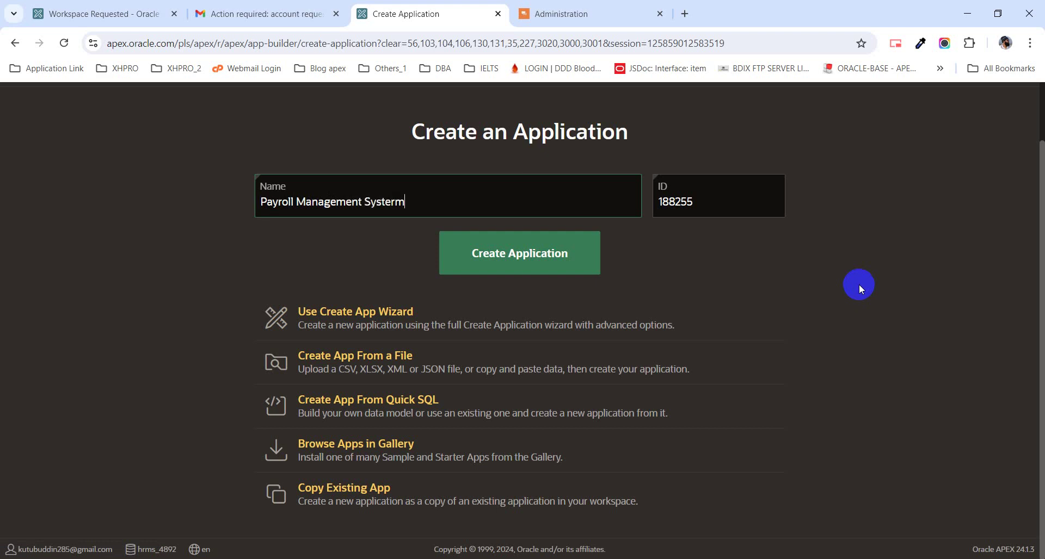
pyautogui.press('BackSpace')
pyautogui.press('BackSpace')
pyautogui.write('ms')
pyautogui.click(575, 255)
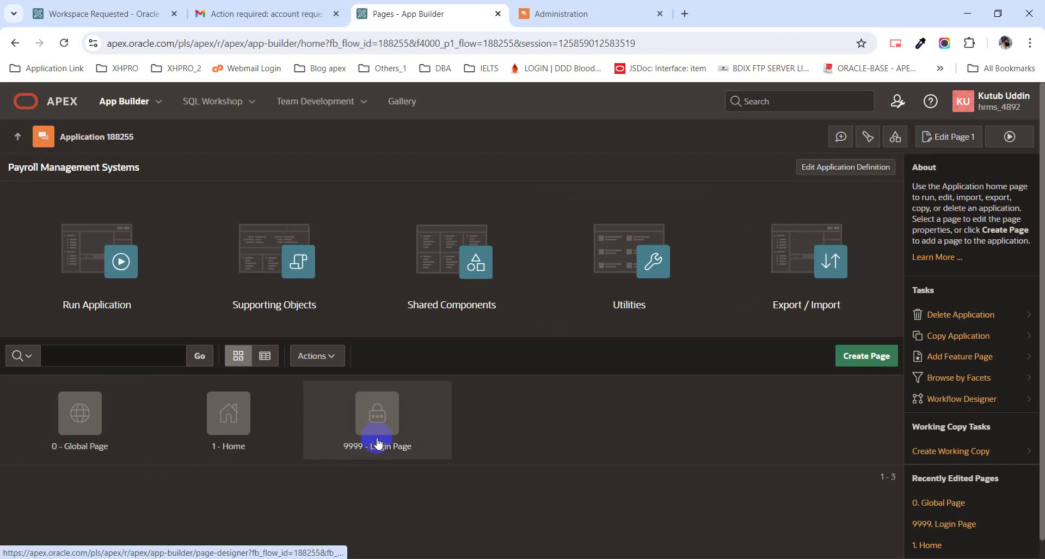
# - Run the new app to reach its sign-in page, then briefly select and deselect the 'Payroll Management Systems' title
pyautogui.click(112, 292)
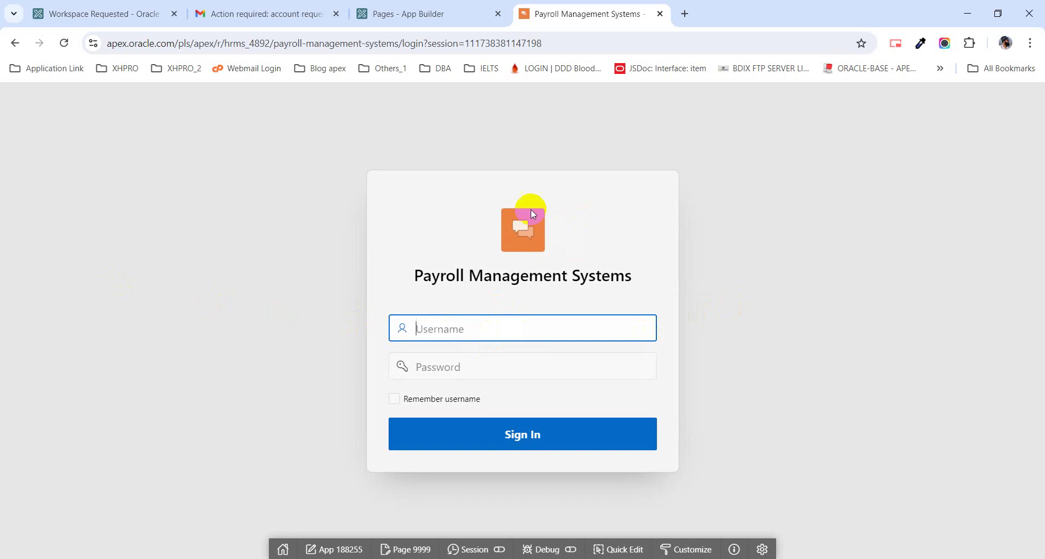
pyautogui.click(408, 282)
pyautogui.moveTo(409, 282); pyautogui.dragTo(660, 279)
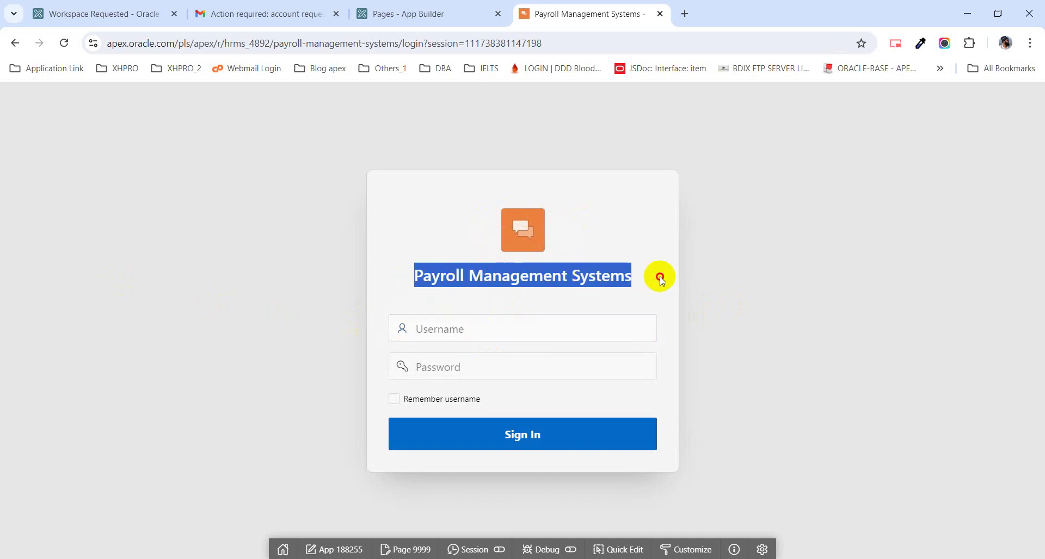
pyautogui.click(443, 237)
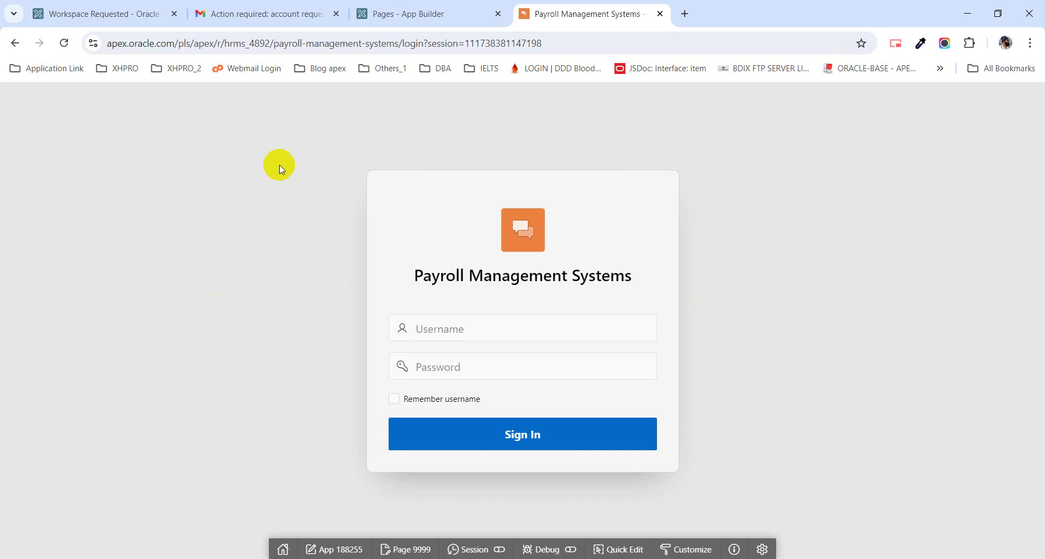
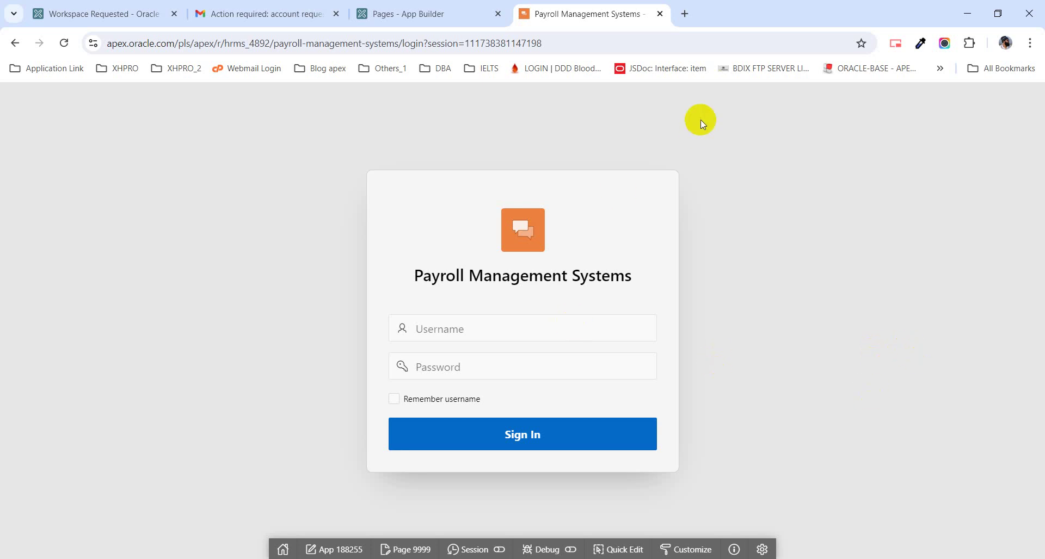
# - Sign in to the Payroll Management Systems app with the account e-mail and password, fixing a password typo
pyautogui.click(451, 337)
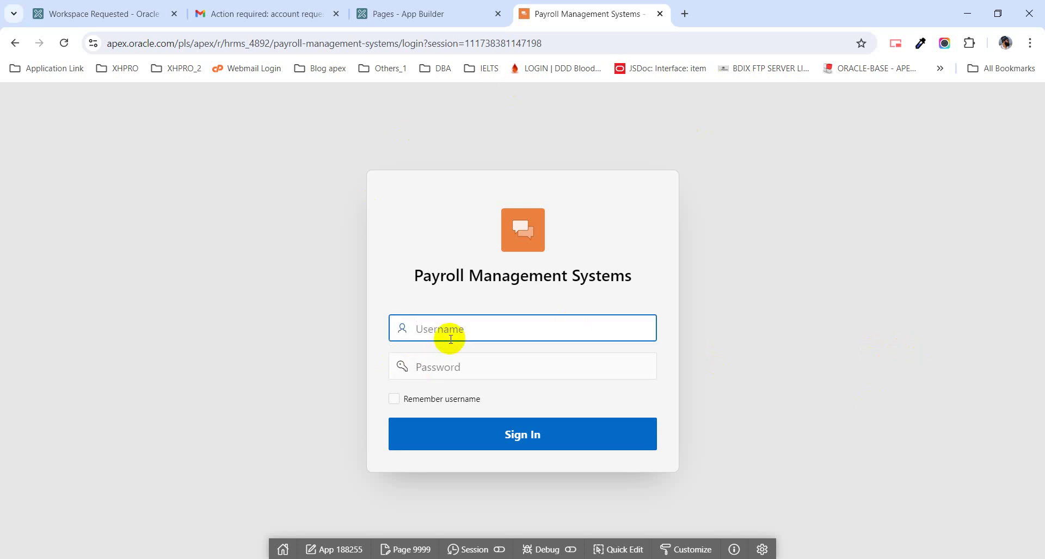
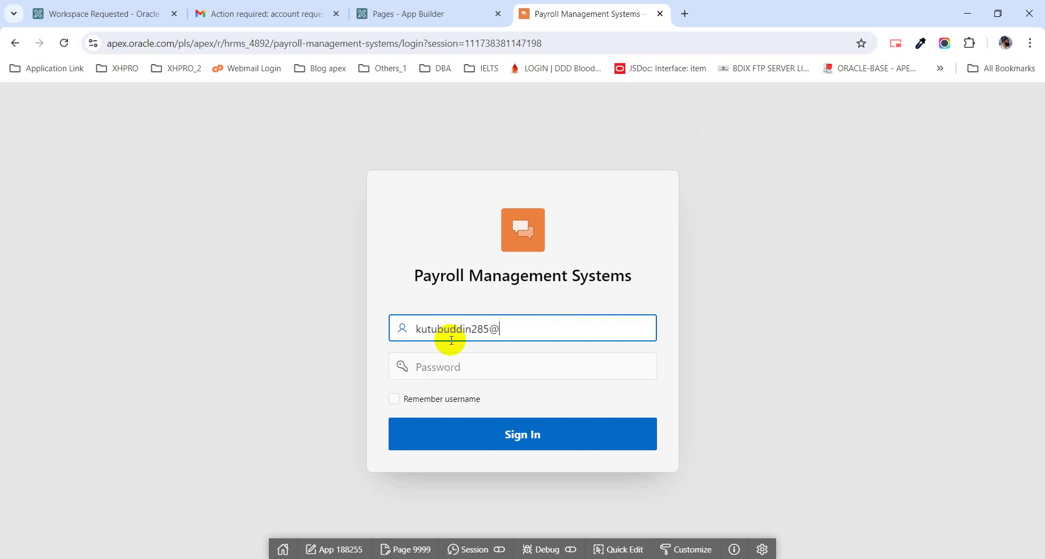
pyautogui.press('Tab')
pyautogui.write('•')
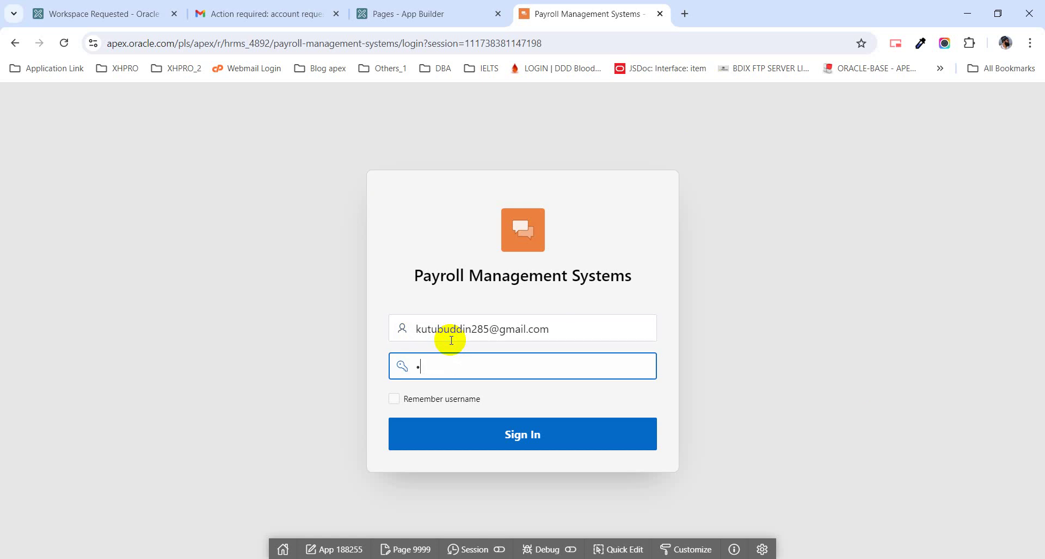
pyautogui.press('BackSpace')
pyautogui.write('•••••••••••')
pyautogui.press('Return')
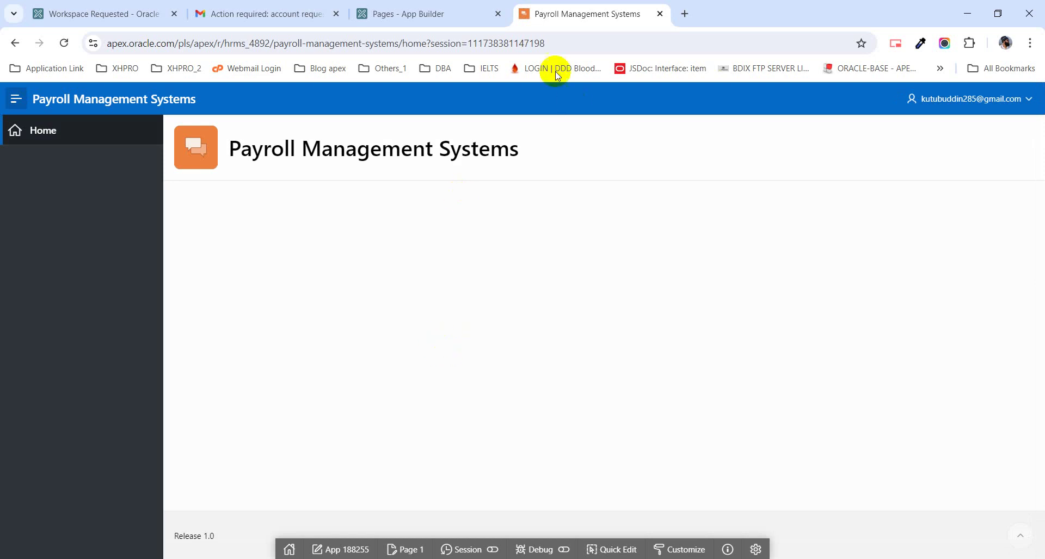
# - Glance at App Builder and the Payroll app, then bring up the Apex_Class1.txt notes in Notepad++
pyautogui.click(436, 14)
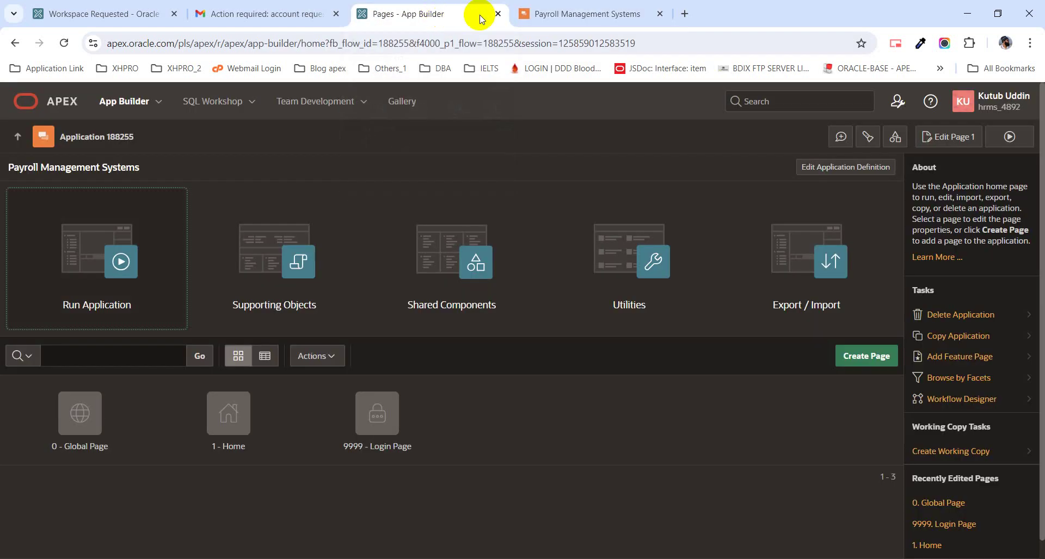
pyautogui.click(606, 16)
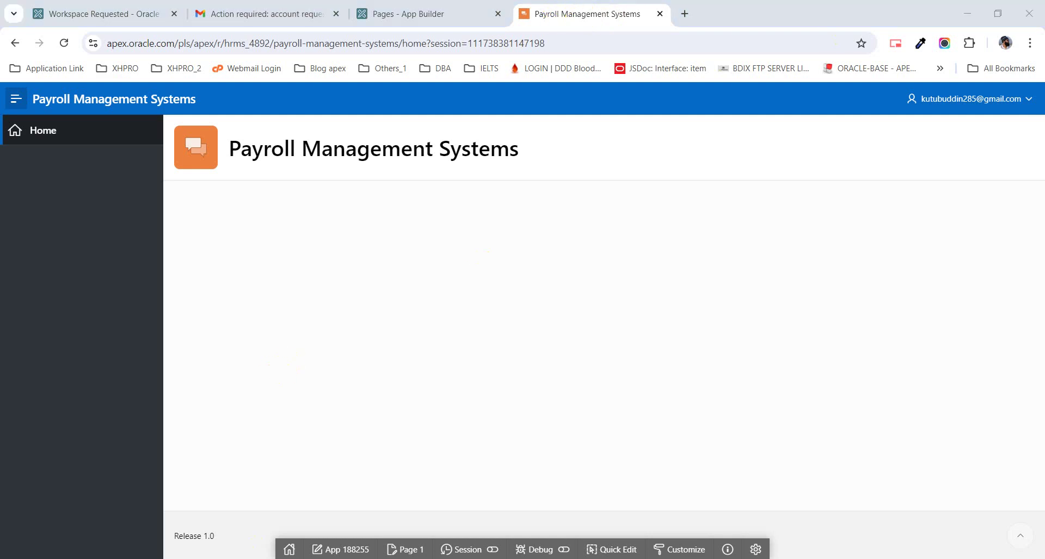
pyautogui.click(282, 547)
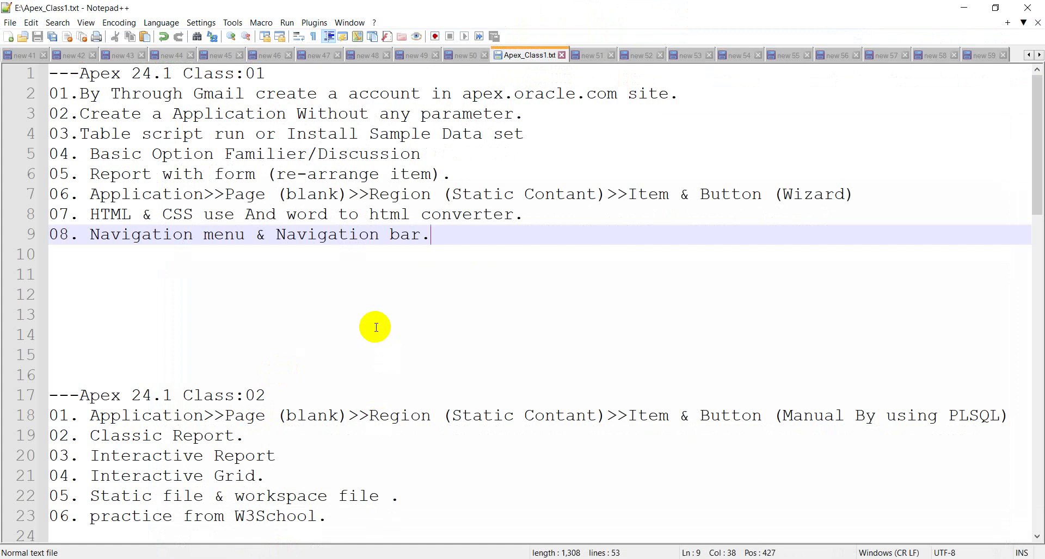
# - Minimize Notepad++ so the Payroll app's empty Home page shows again
pyautogui.click(964, 11)
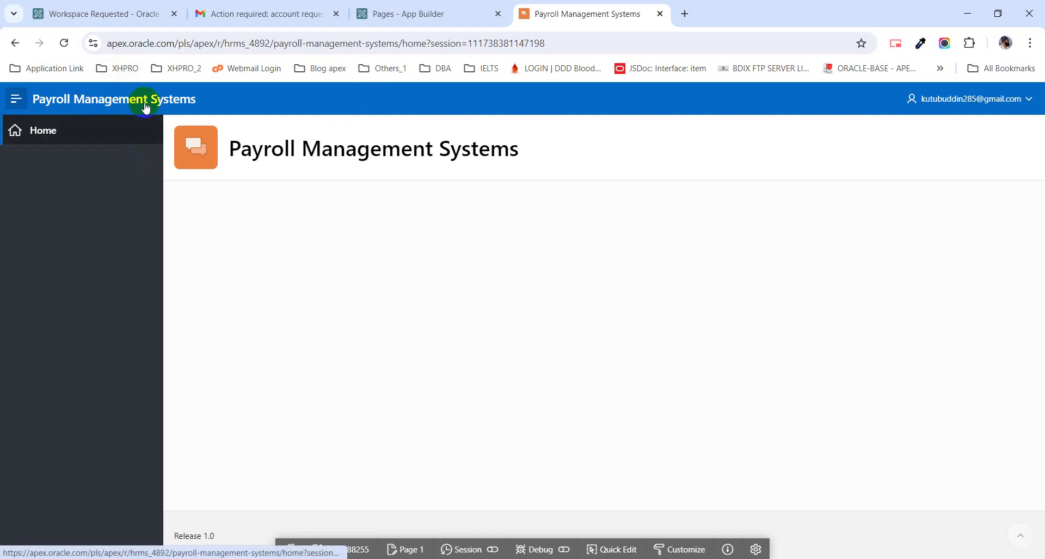
# - Toggle the Payroll app's side navigation menu closed, open to show Home, and closed again
pyautogui.click(14, 99)
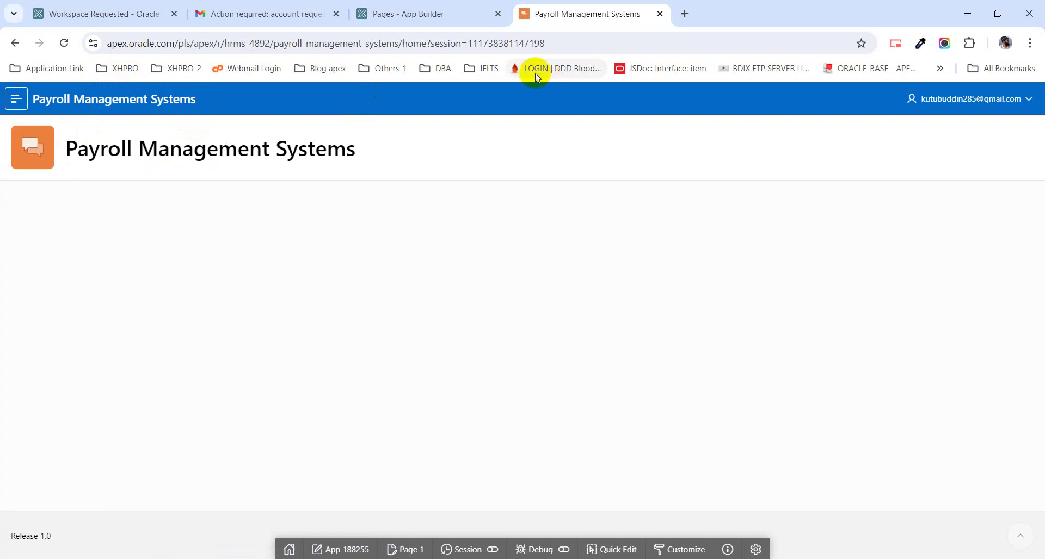
pyautogui.click(18, 100)
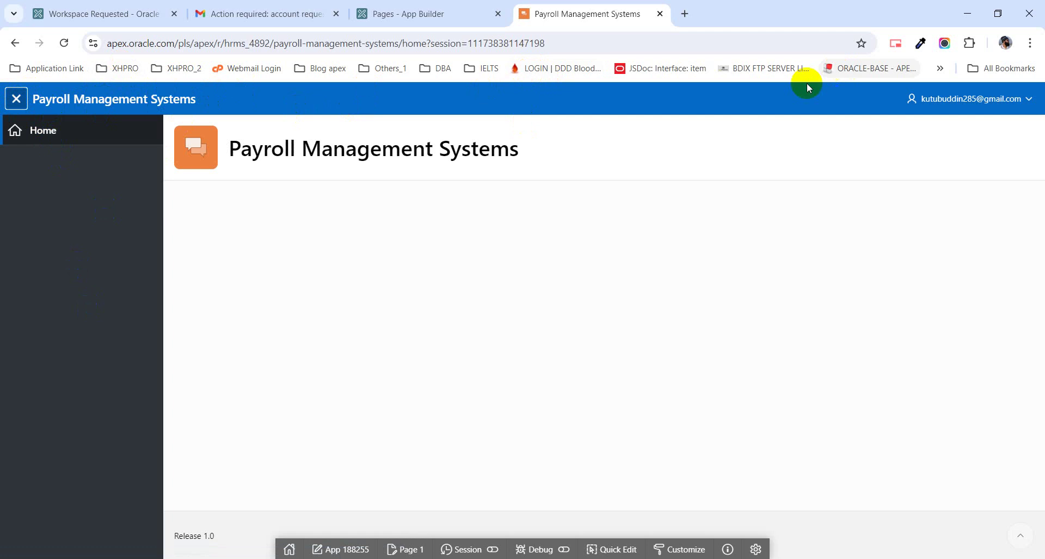
pyautogui.click(16, 98)
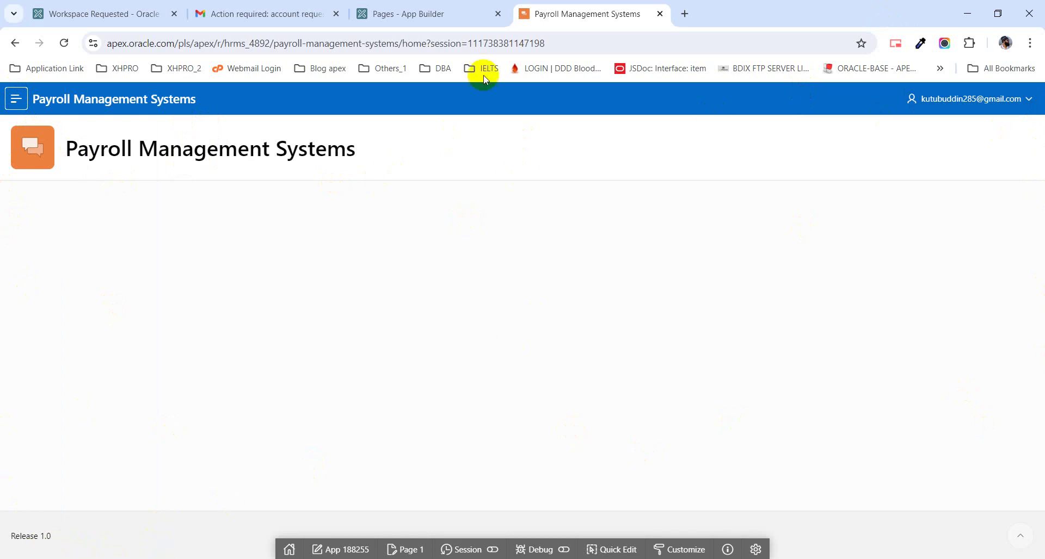
# - Return to the App Builder tab showing Application 188255 with its Global, Home and Login pages
pyautogui.click(446, 15)
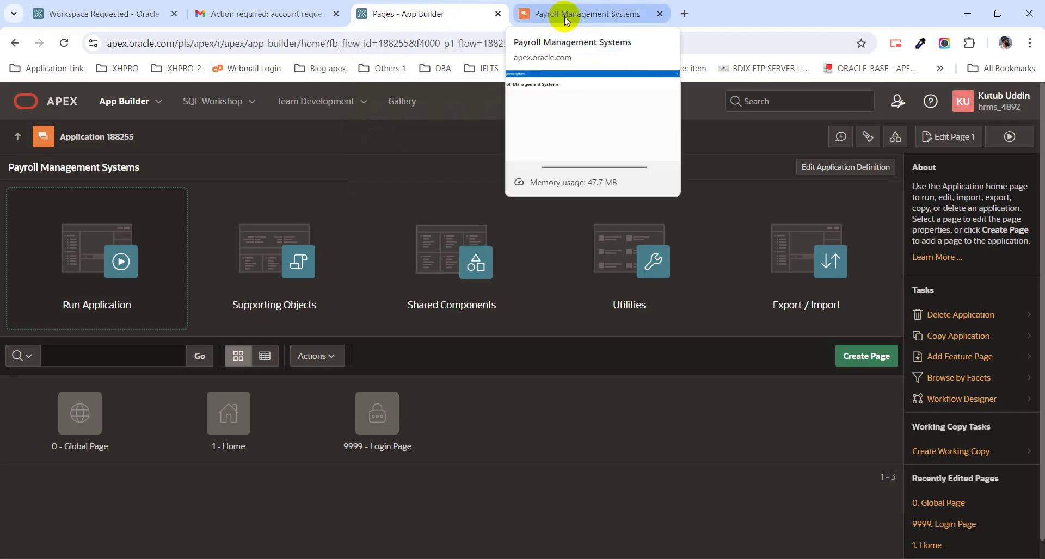
pyautogui.click(582, 19)
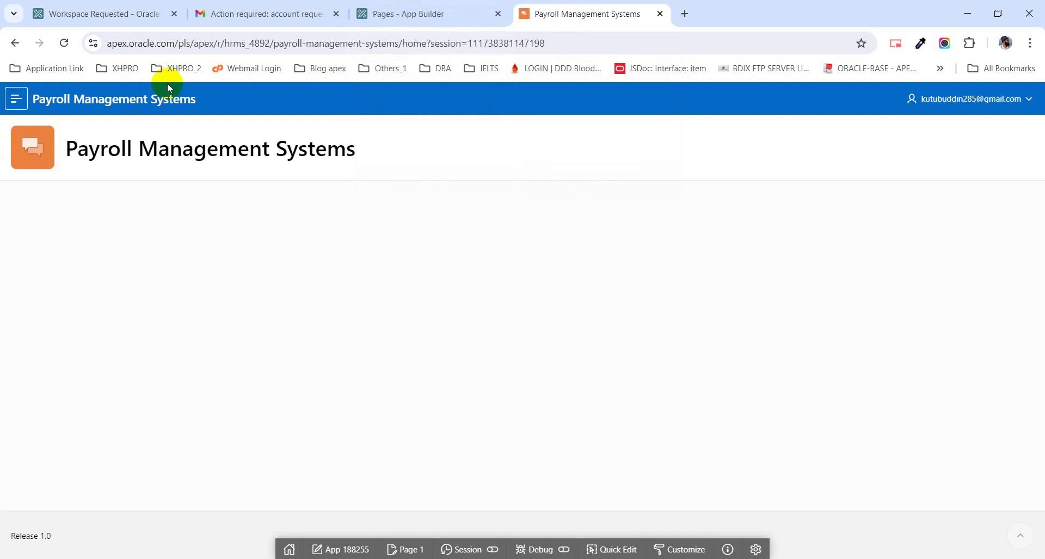
pyautogui.click(391, 17)
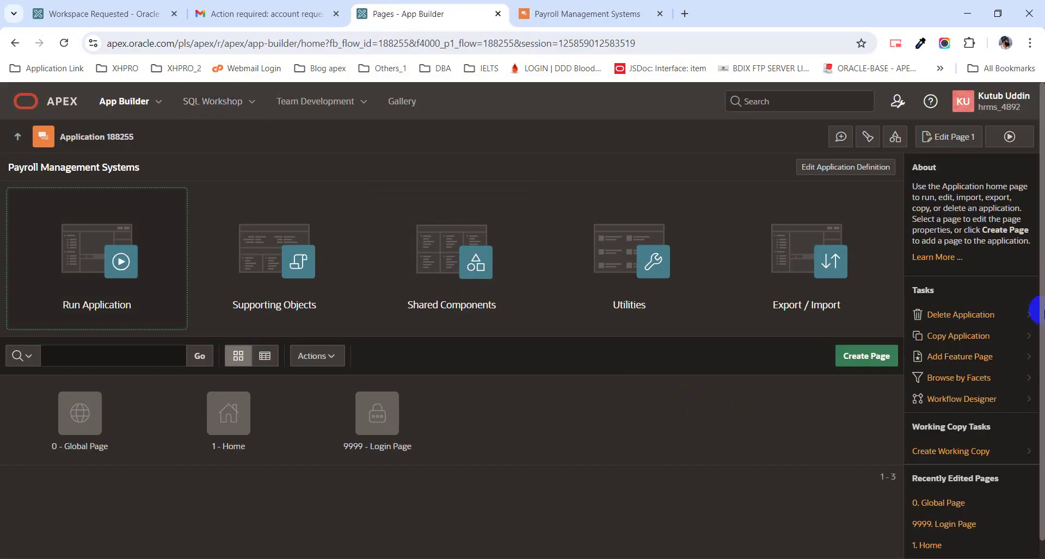
# - Open SQL Commands in a new tab, type 'selec', then open Object Browser in another tab
pyautogui.click(255, 105)
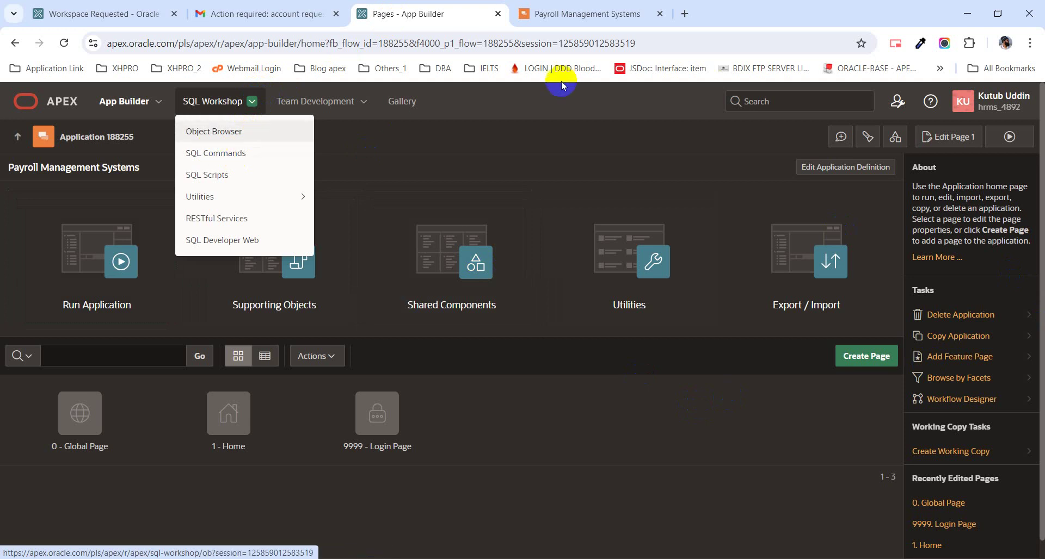
pyautogui.click(479, 151)
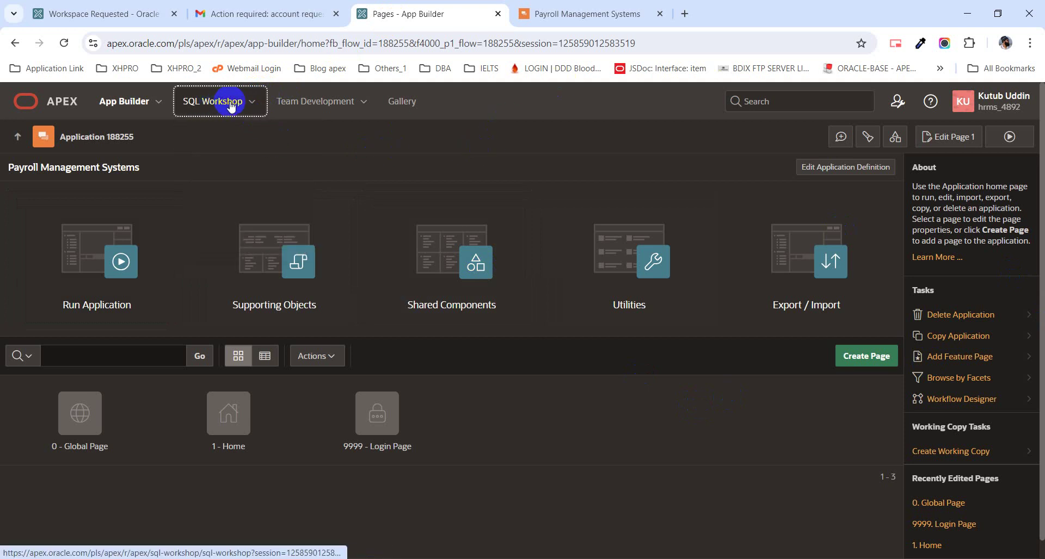
pyautogui.click(258, 106)
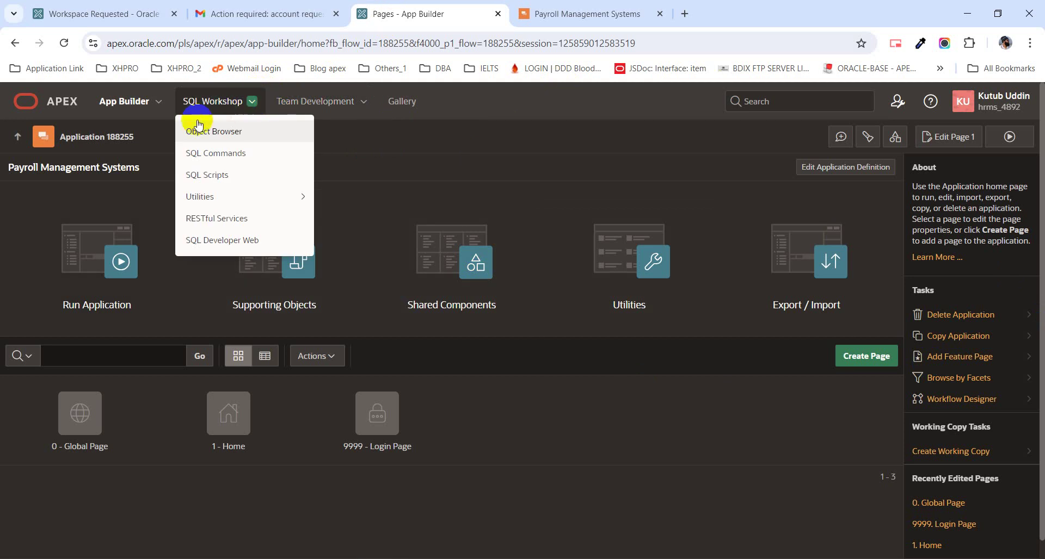
pyautogui.middleClick(212, 157)
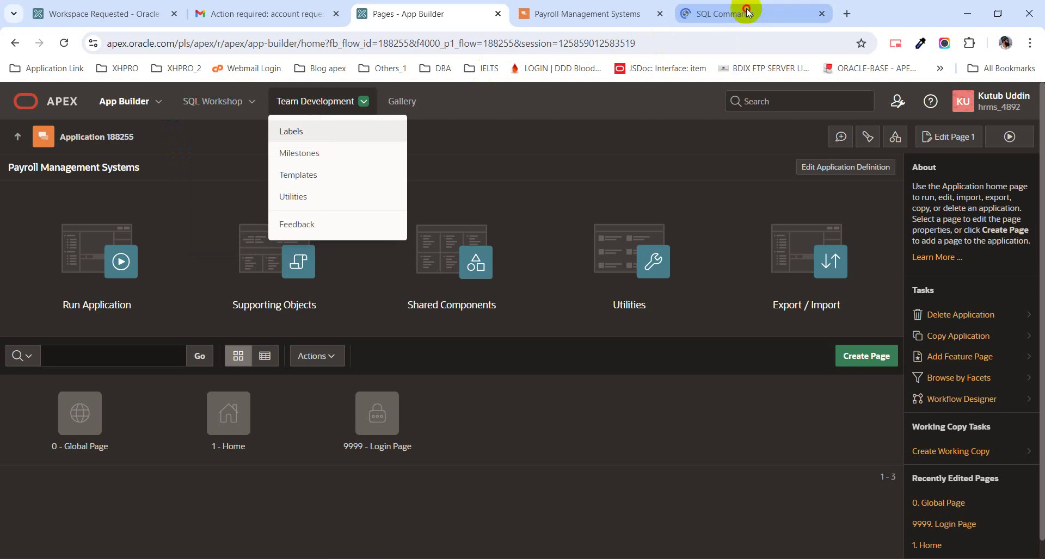
pyautogui.click(719, 13)
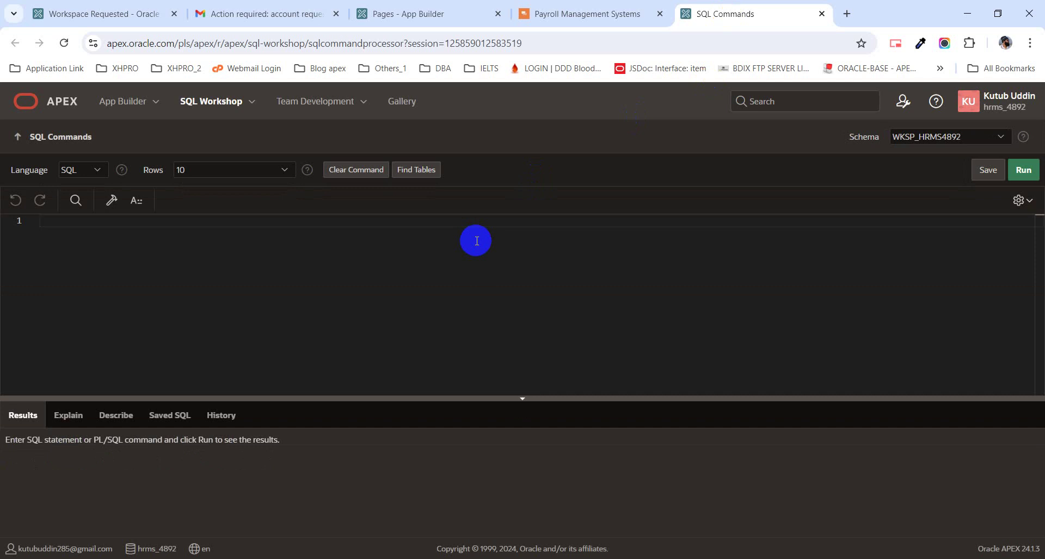
pyautogui.write('selec')
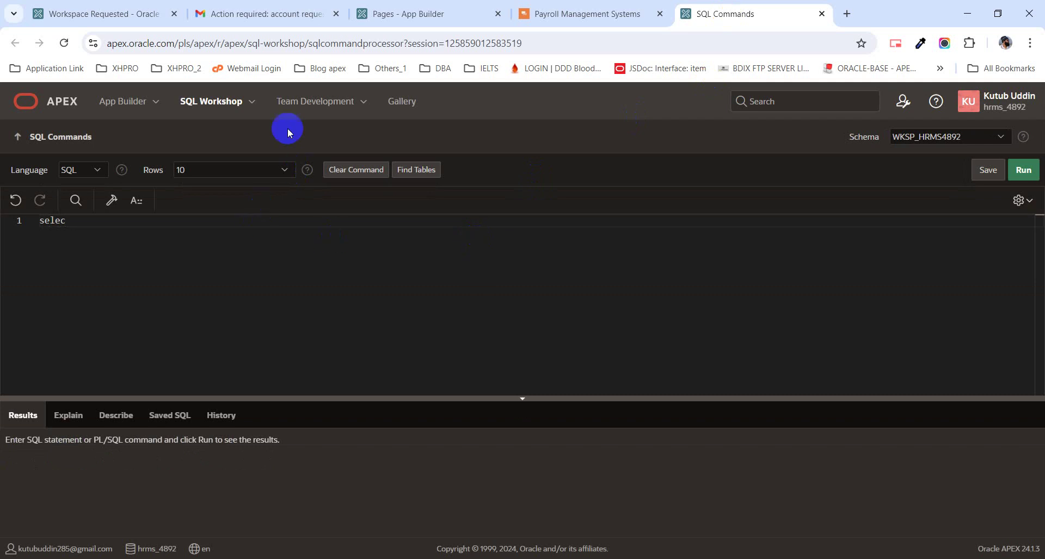
pyautogui.click(255, 105)
pyautogui.middleClick(233, 131)
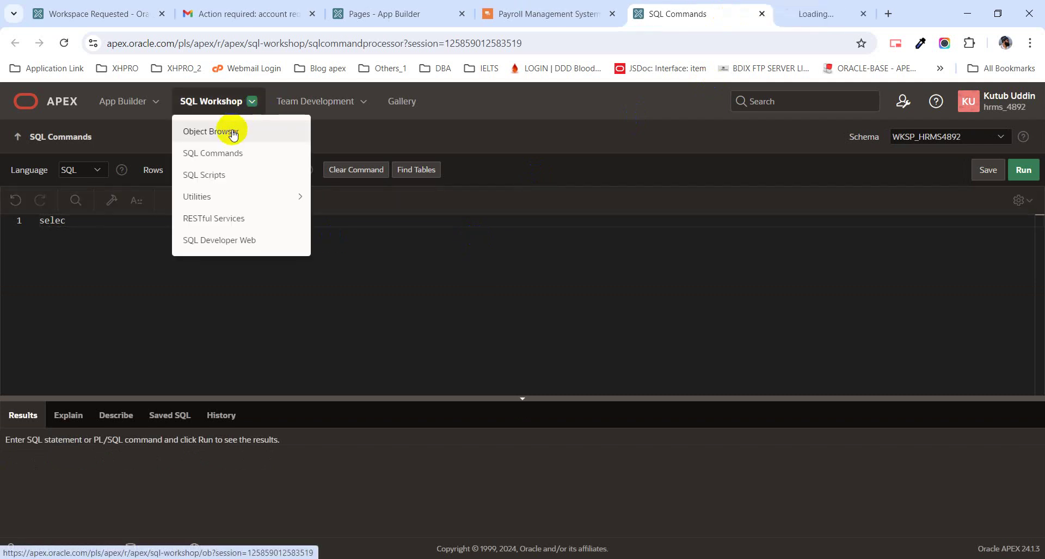
pyautogui.click(805, 13)
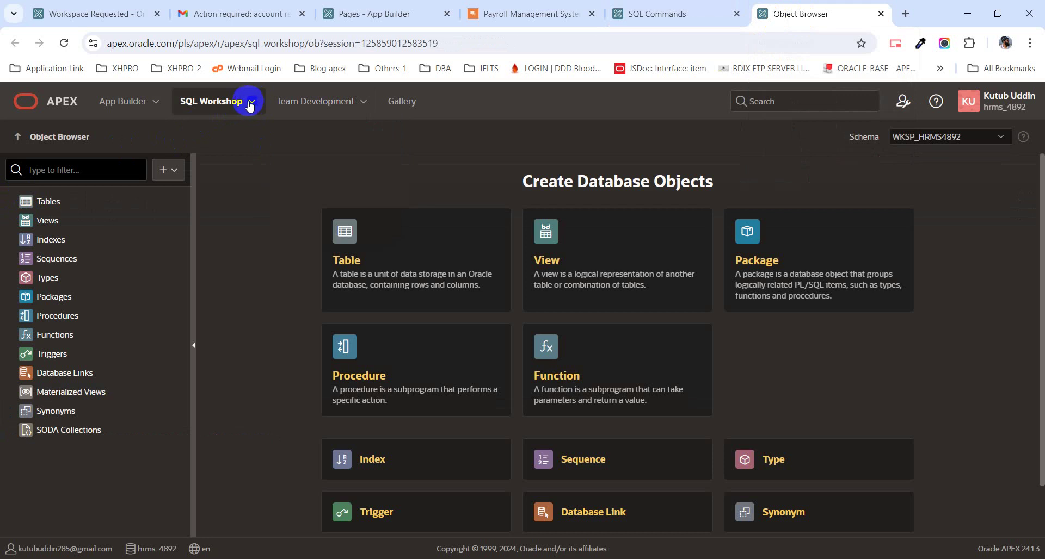
pyautogui.click(252, 105)
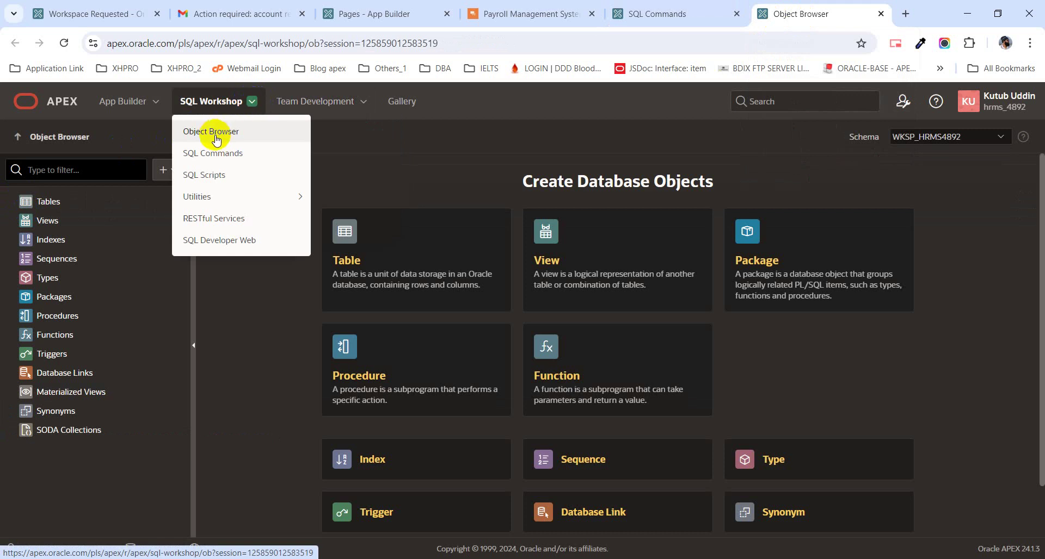
pyautogui.click(220, 138)
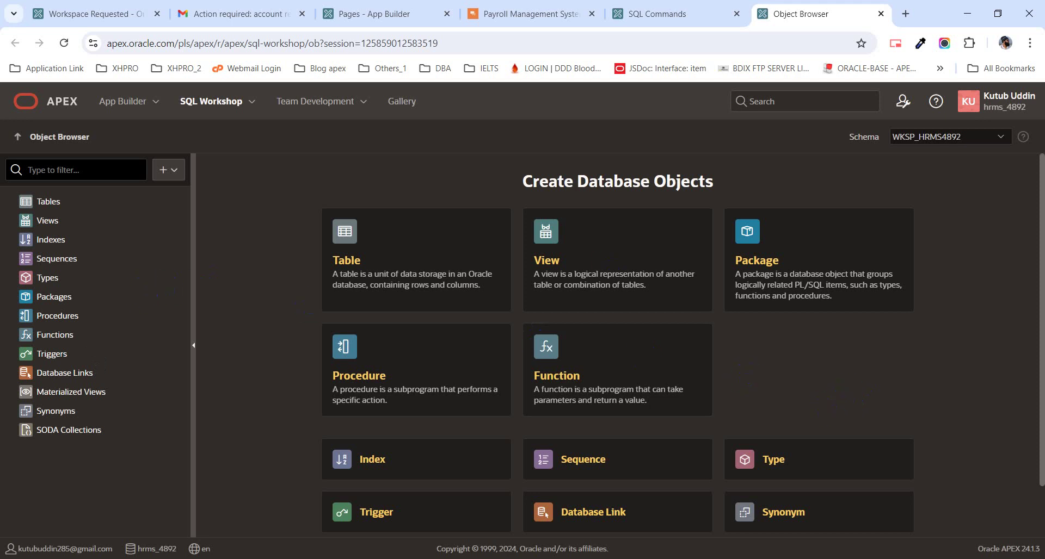
pyautogui.click(28, 203)
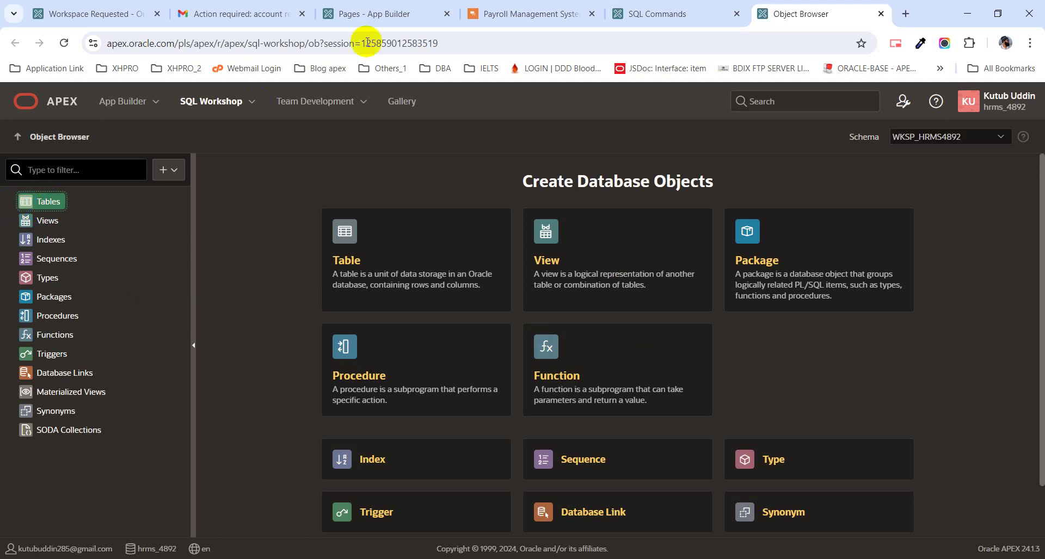
pyautogui.click(669, 12)
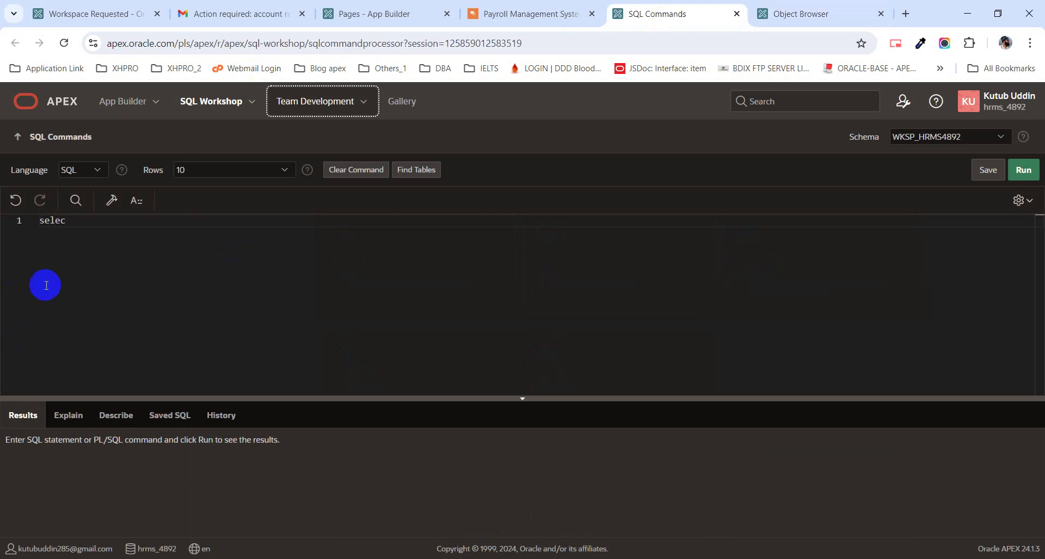
# - Replace the partial 'selec' in the SQL editor with 'CREATE TABLE', correcting a typo
pyautogui.click(106, 257)
pyautogui.doubleClick(106, 258)
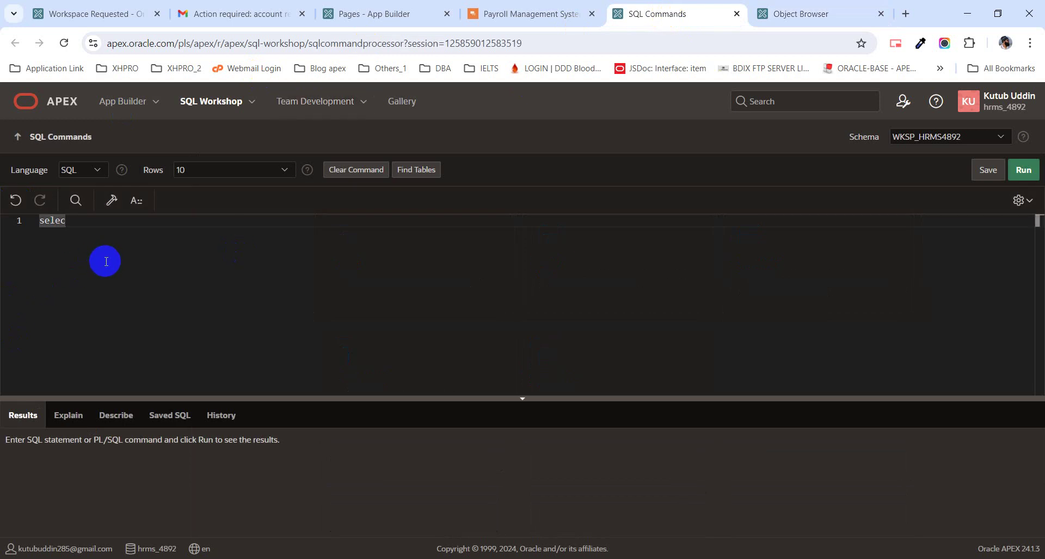
pyautogui.press('BackSpace')
pyautogui.write('CREATE TACB')
pyautogui.press('BackSpace')
pyautogui.press('BackSpace')
pyautogui.write('BLE')
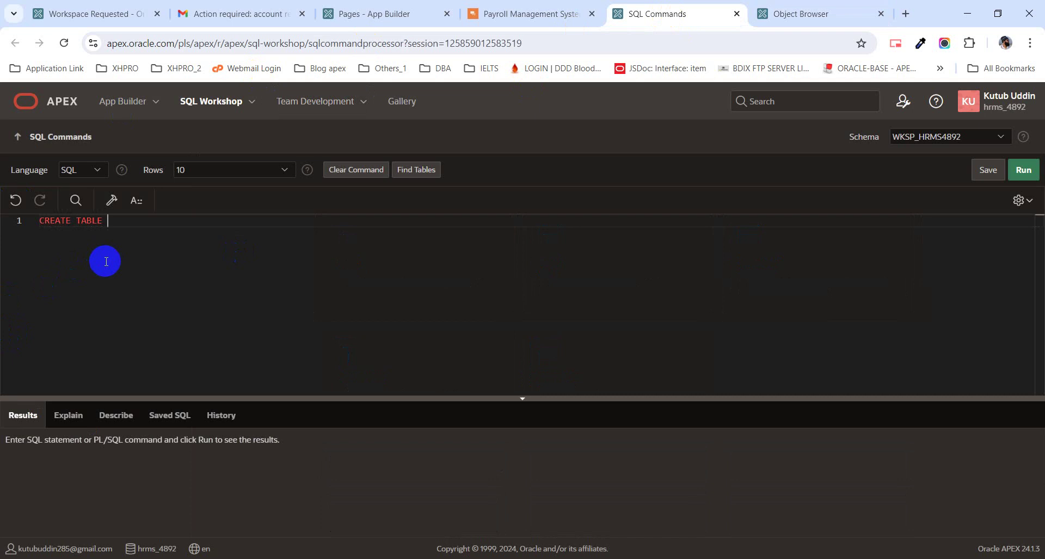
# - After checking Object Browser, rewrite the query as SELECT SYSDATE FROM DUAL and run it
pyautogui.click(819, 15)
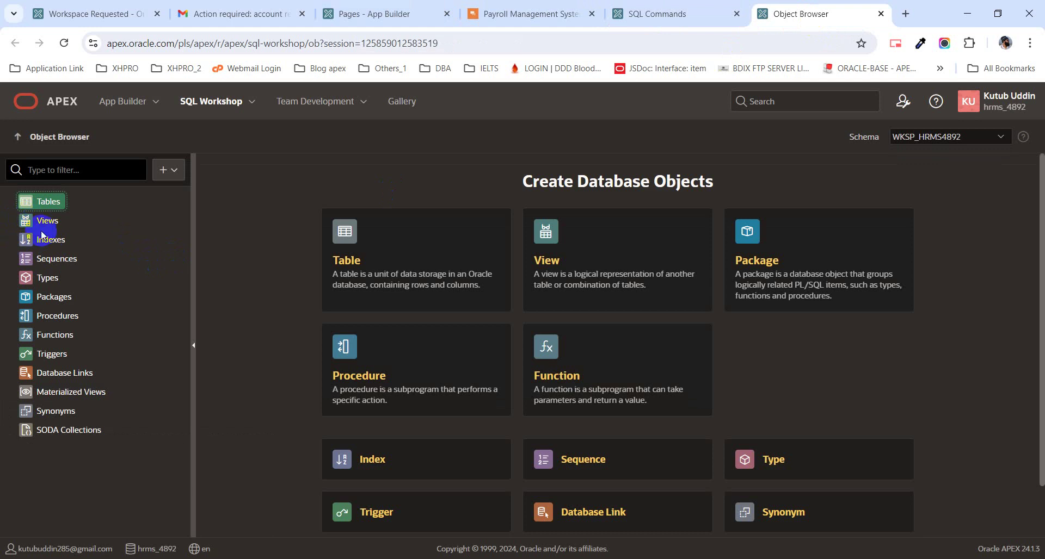
pyautogui.click(667, 15)
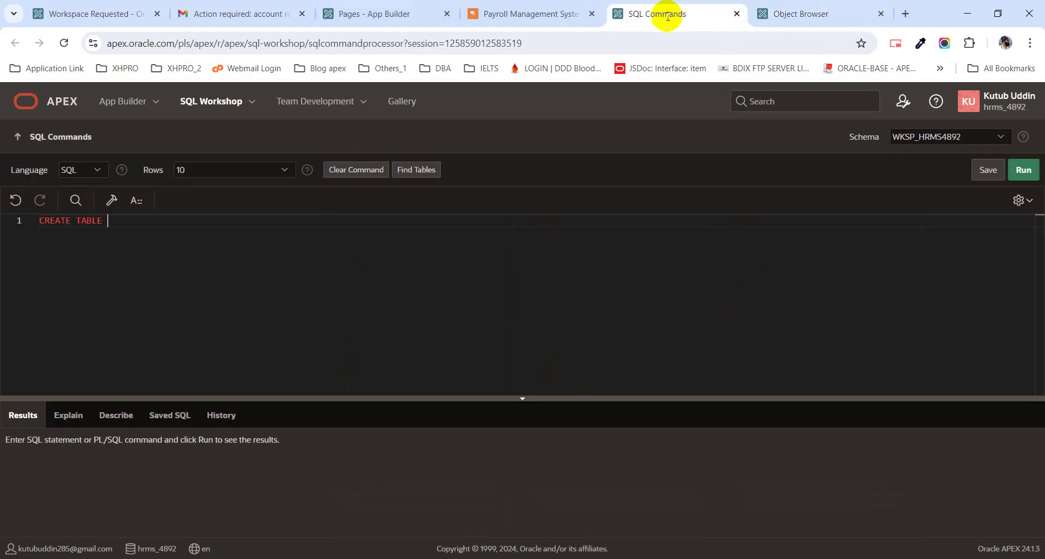
pyautogui.click(267, 229)
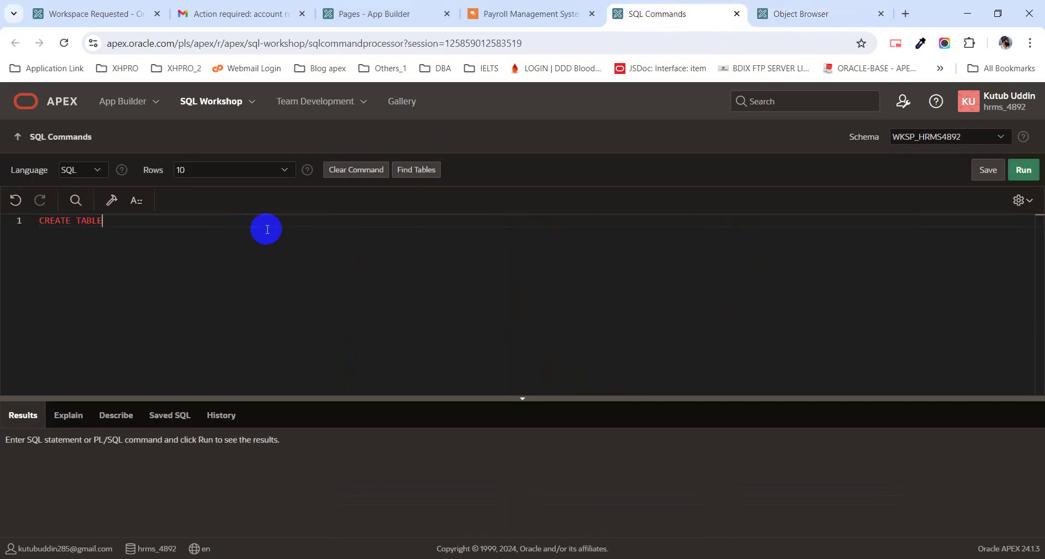
pyautogui.press('BackSpace')
pyautogui.press('BackSpace')
pyautogui.press('BackSpace')
pyautogui.press('BackSpace')
pyautogui.press('BackSpace')
pyautogui.press('BackSpace')
pyautogui.press('BackSpace')
pyautogui.press('BackSpace')
pyautogui.press('BackSpace')
pyautogui.press('BackSpace')
pyautogui.press('BackSpace')
pyautogui.press('BackSpace')
pyautogui.write('SELECT LENG')
pyautogui.press('BackSpace')
pyautogui.press('BackSpace')
pyautogui.press('BackSpace')
pyautogui.press('BackSpace')
pyautogui.write('SYSDATE FROM DUAL')
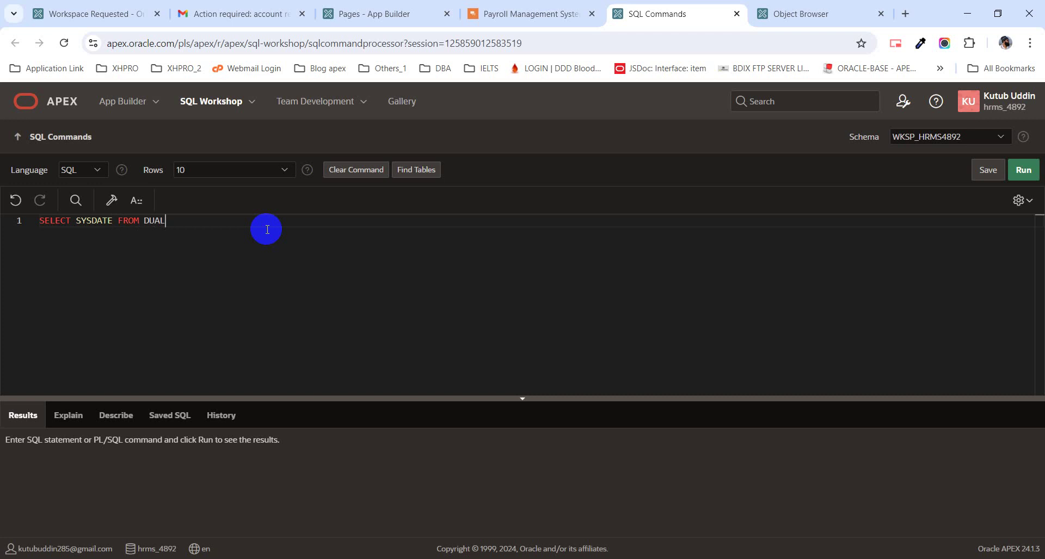
pyautogui.hotkey('ctrl', 'Return')
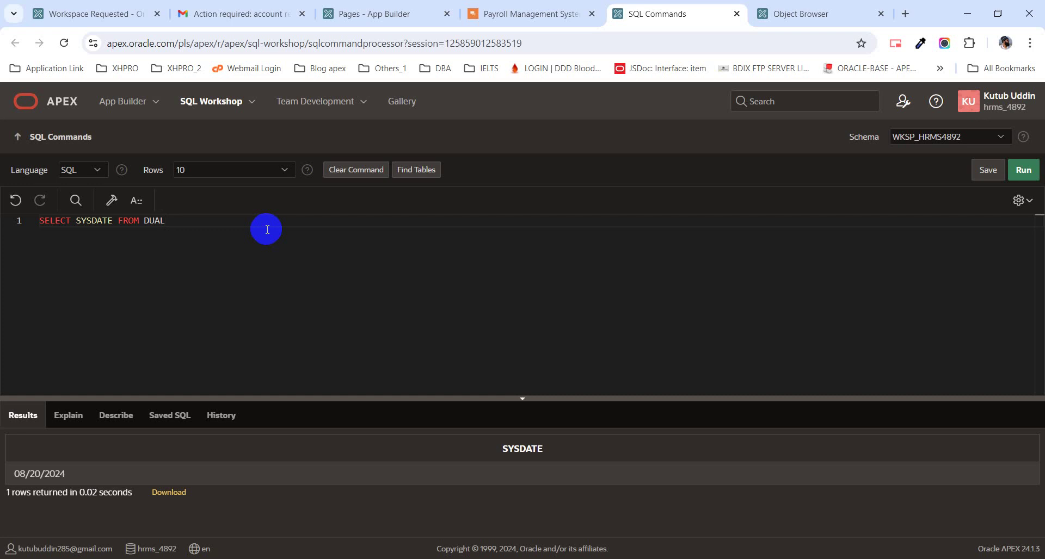
# - Open and dismiss the SQL Workshop menu while the 08/20/2024 result row stays shown
pyautogui.click(252, 102)
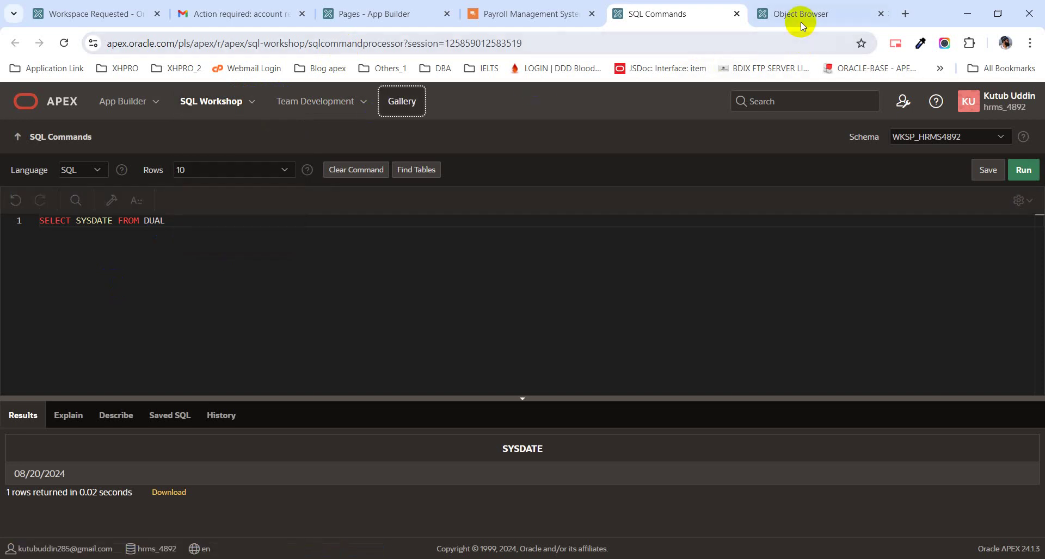
pyautogui.click(252, 102)
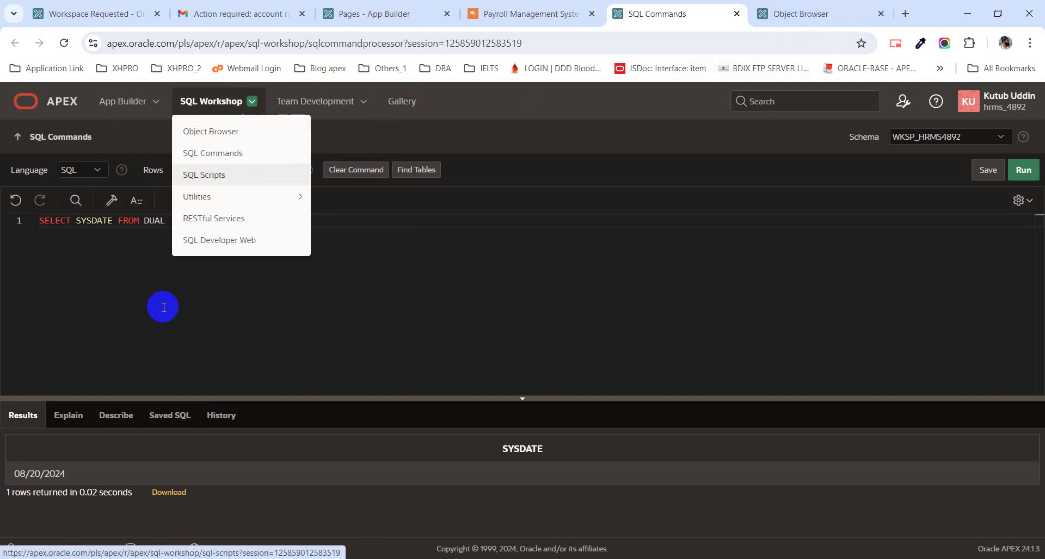
pyautogui.press('Escape')
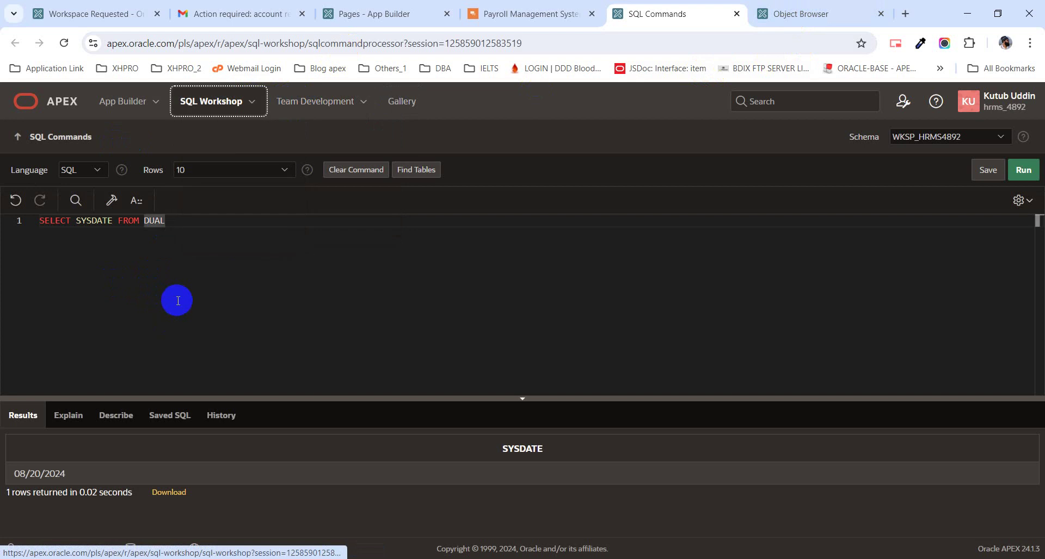